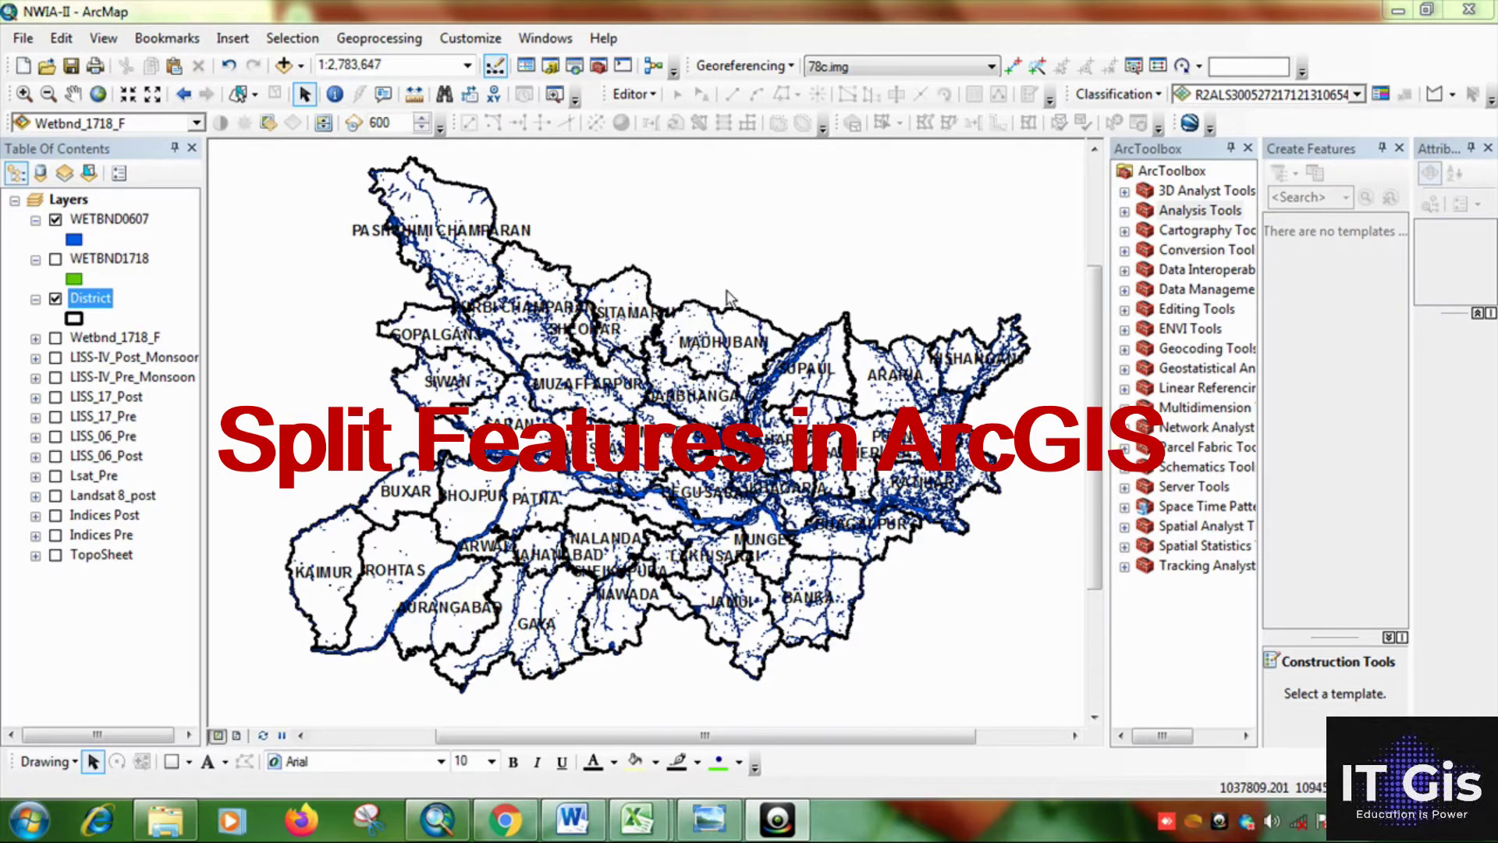
Toggle the WETBND0607 wetlands off and on, switch on District boundaries, and select WETBND0607.
{"action": "left_click", "coordinate": [55, 220]}
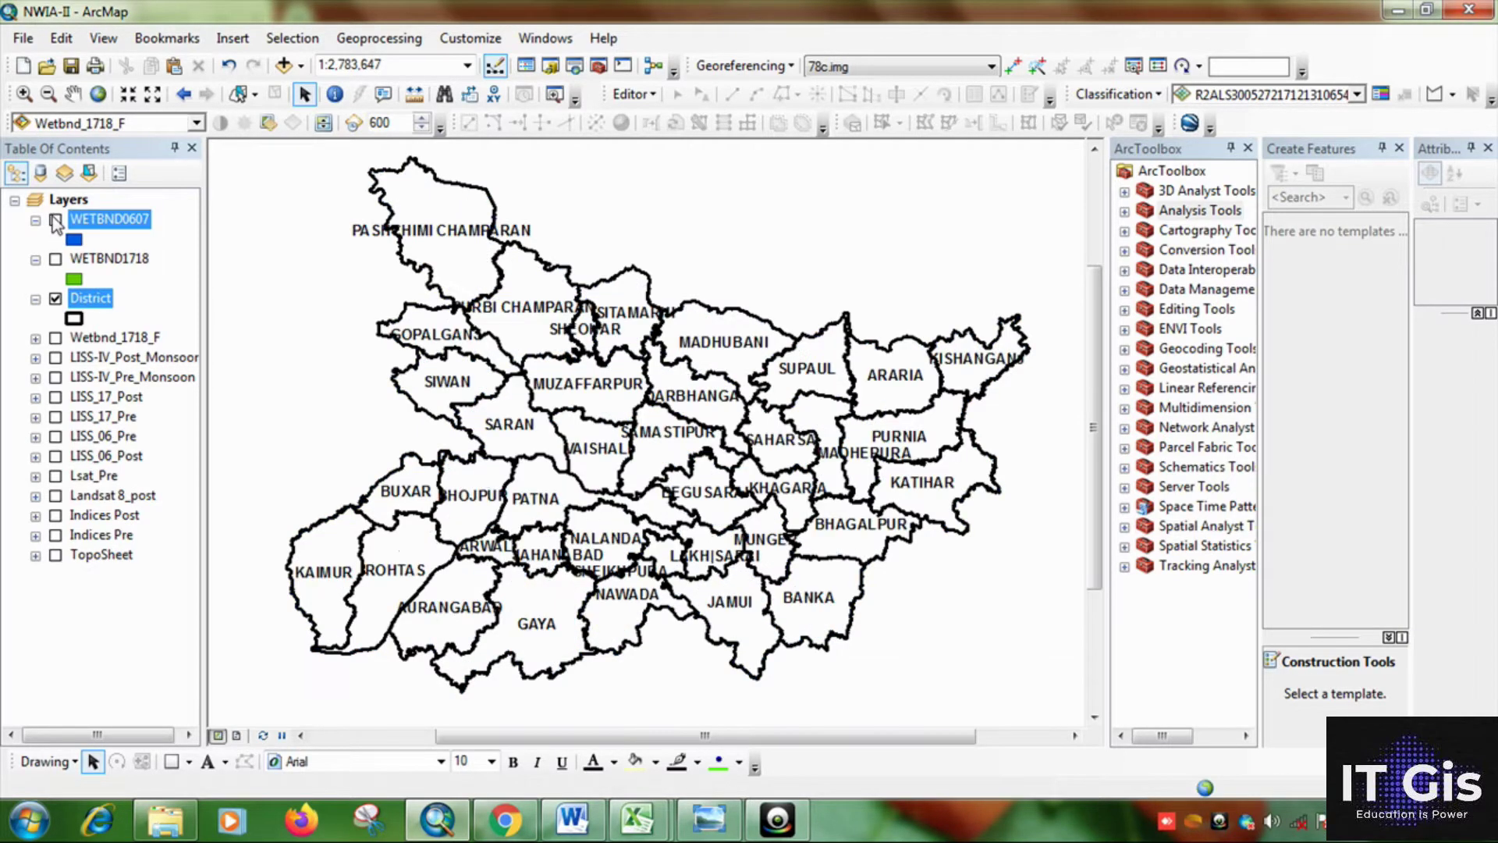
{"action": "left_click", "coordinate": [56, 220]}
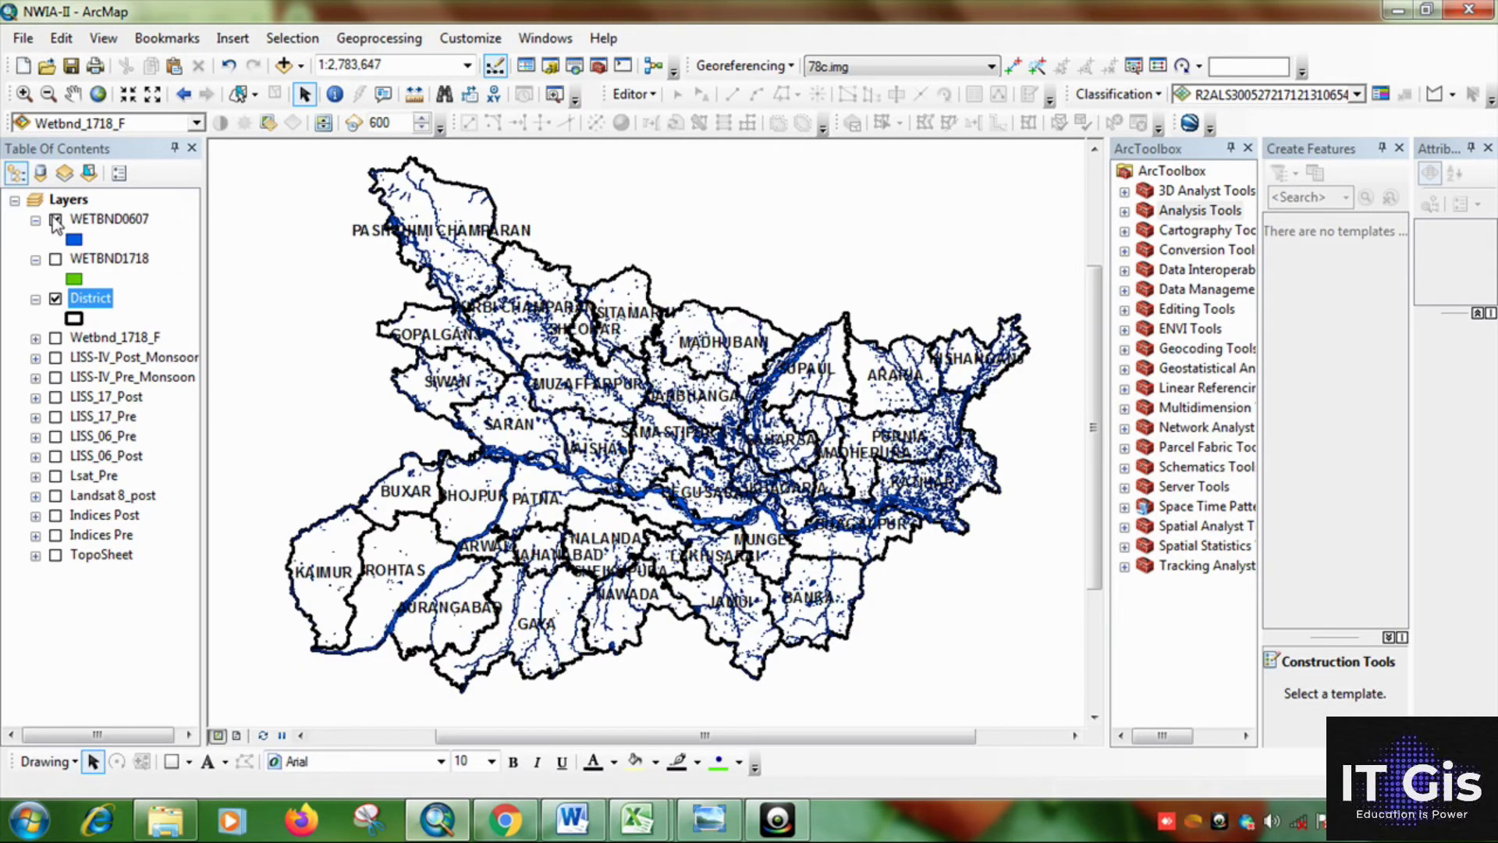
{"action": "left_click", "coordinate": [55, 299]}
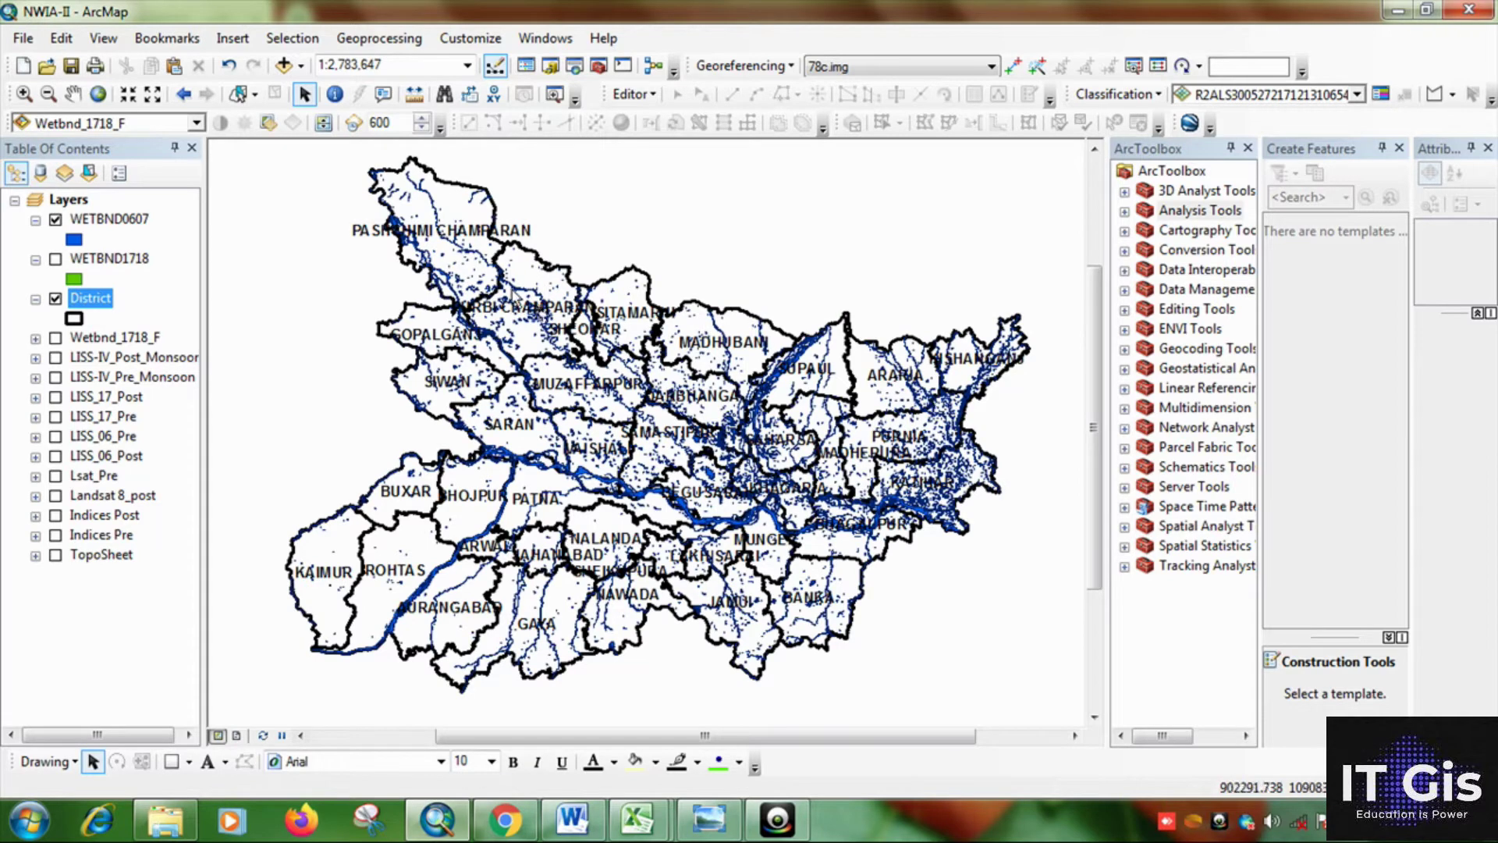
{"action": "left_click", "coordinate": [81, 221]}
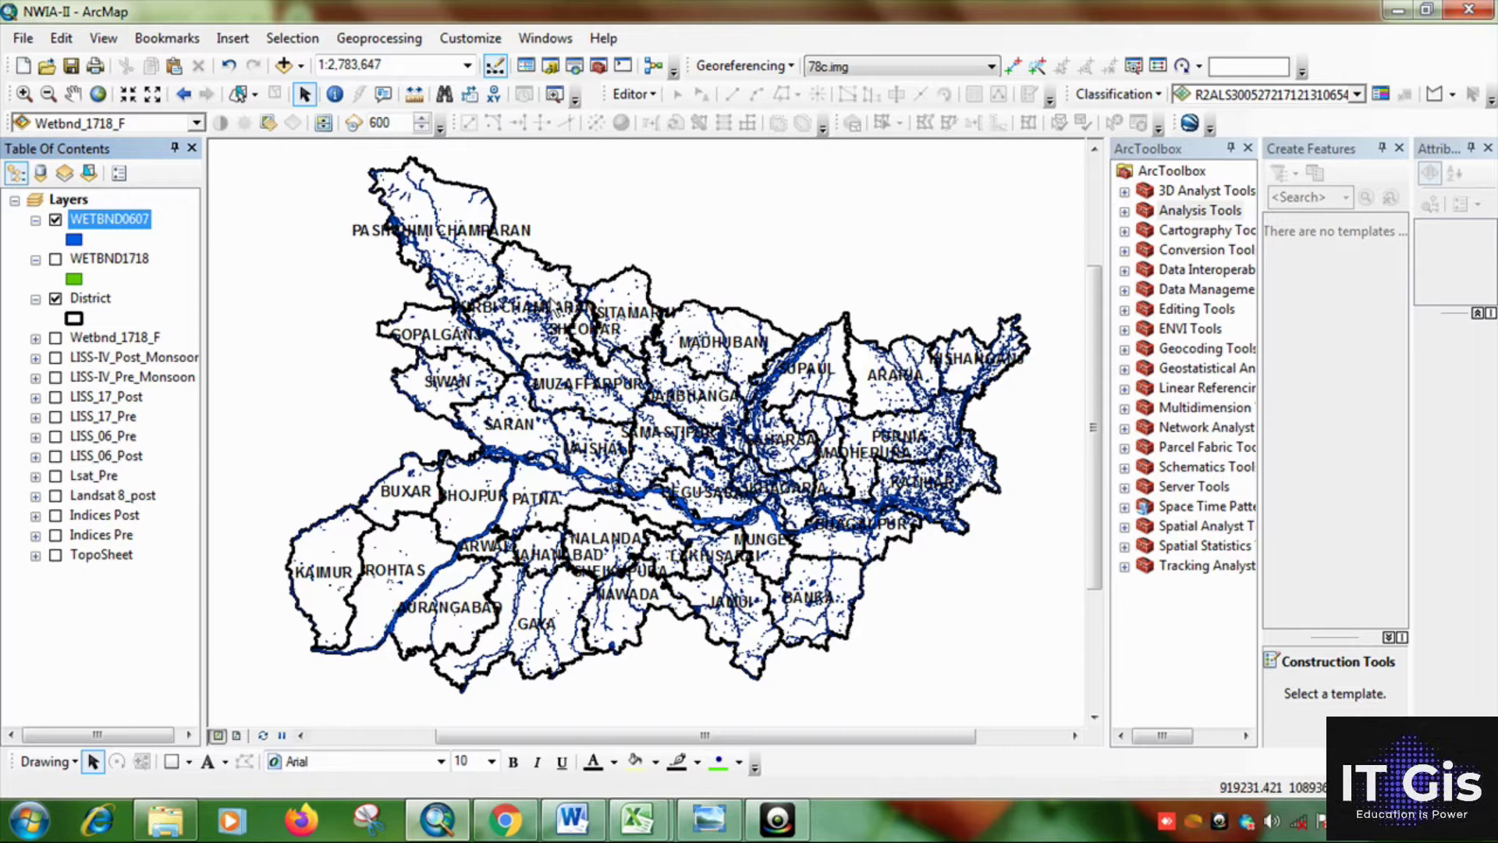
Open the Split tool from Analysis Tools > Extract in ArcToolbox.
{"action": "left_click", "coordinate": [1125, 211]}
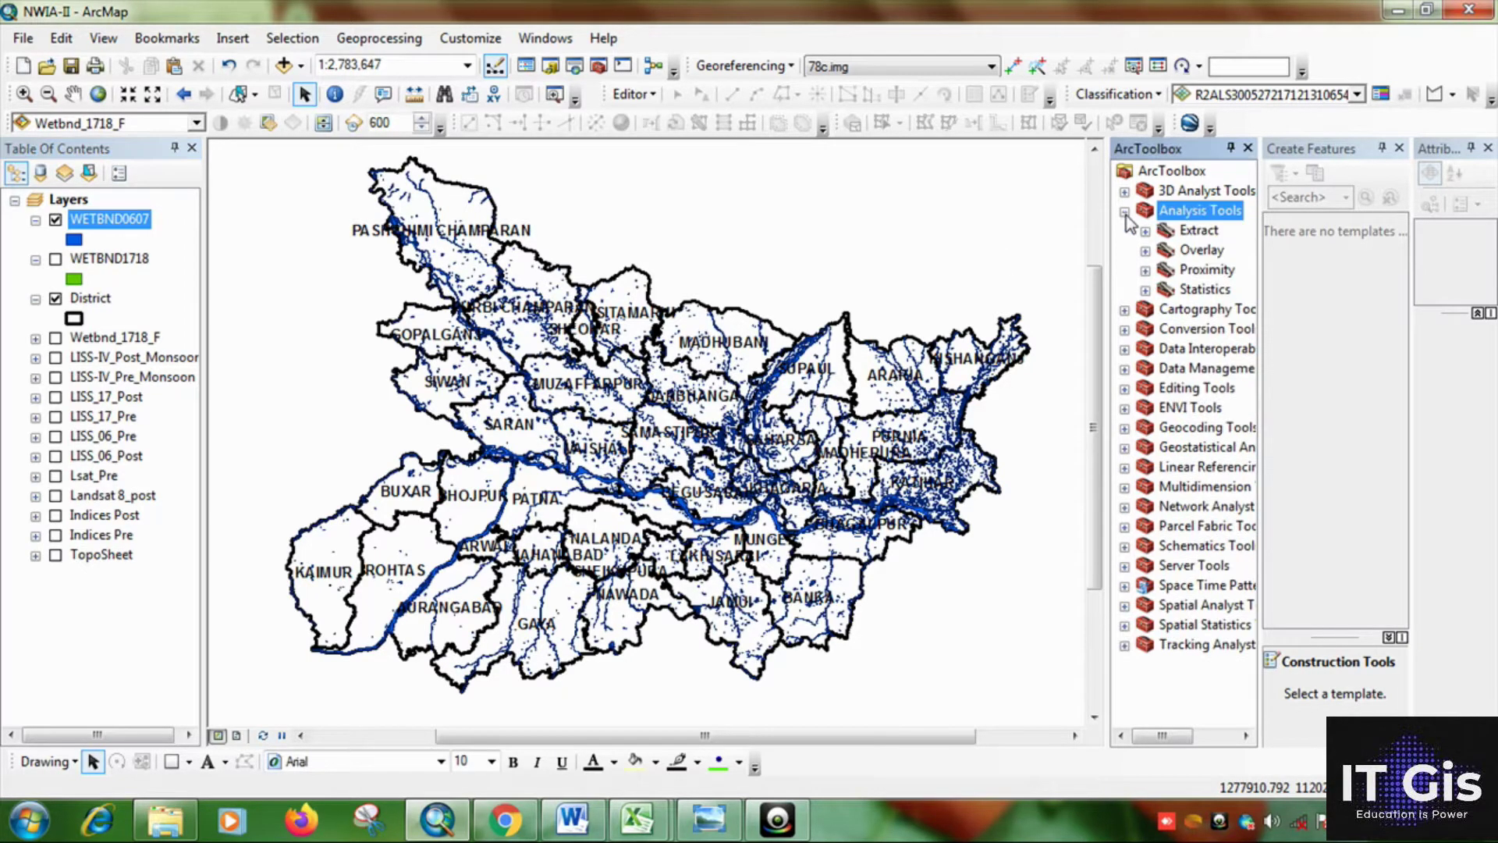
{"action": "left_click", "coordinate": [1145, 232]}
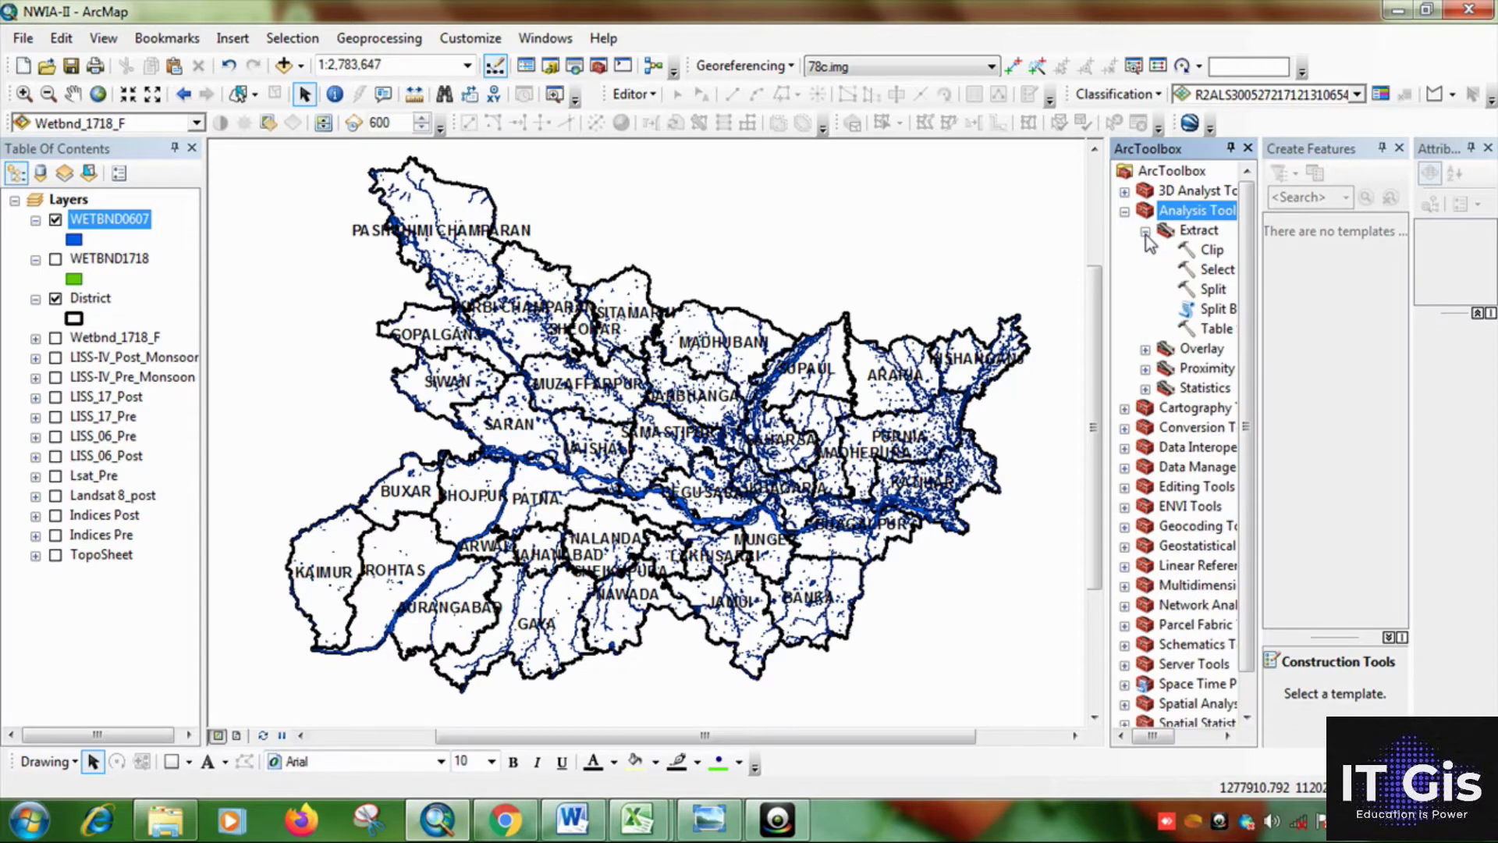
{"action": "double_click", "coordinate": [1213, 289]}
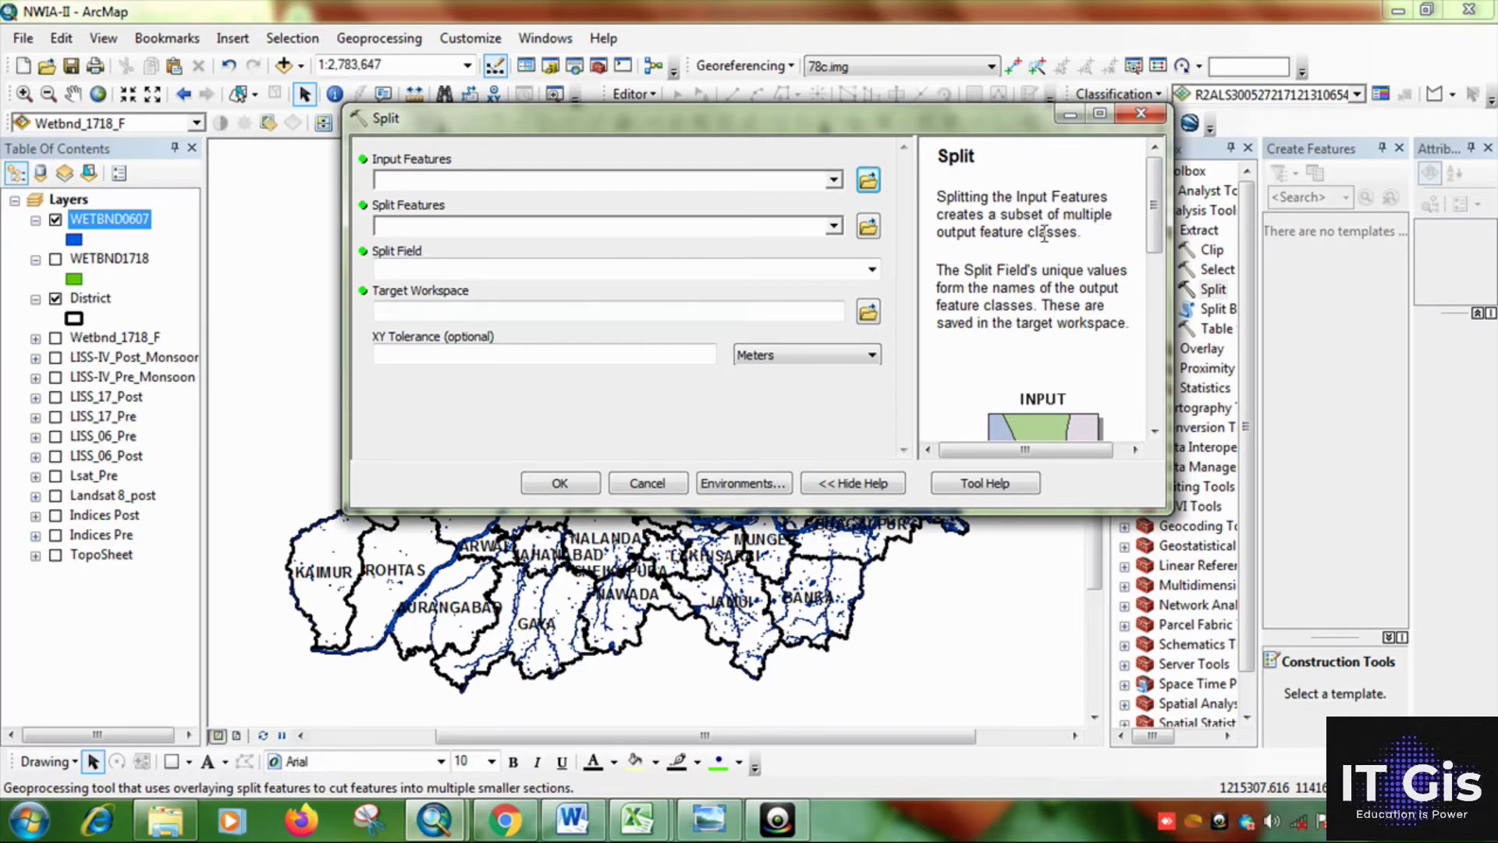
Scroll through the Split help diagram explaining separate outputs per split zone.
{"action": "left_click_drag", "start_coordinate": [1154, 224], "coordinate": [1158, 251]}
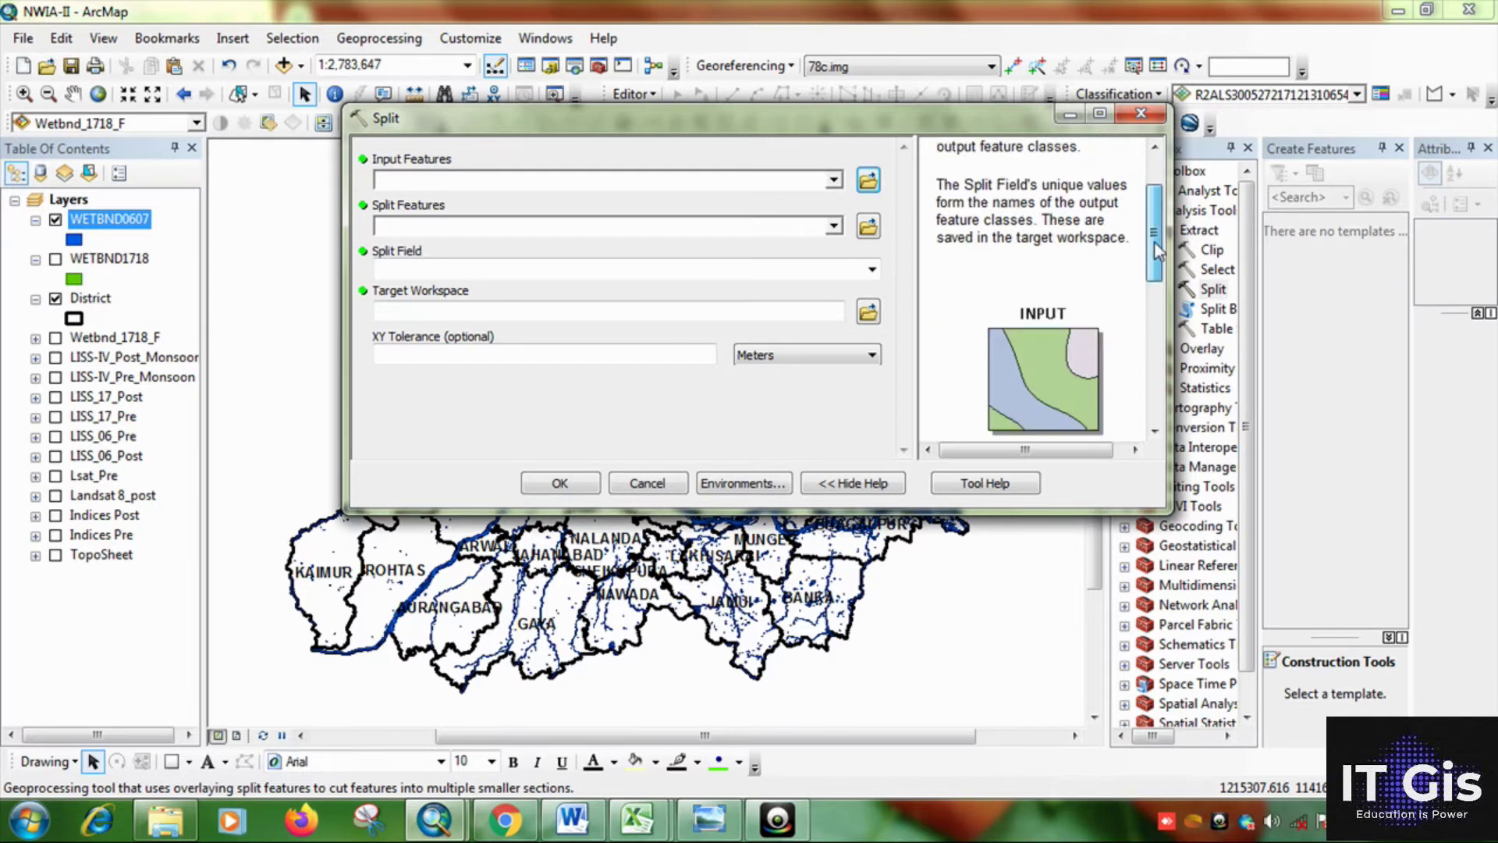
{"action": "scroll", "coordinate": [1156, 253], "scroll_direction": "down", "scroll_amount": 3}
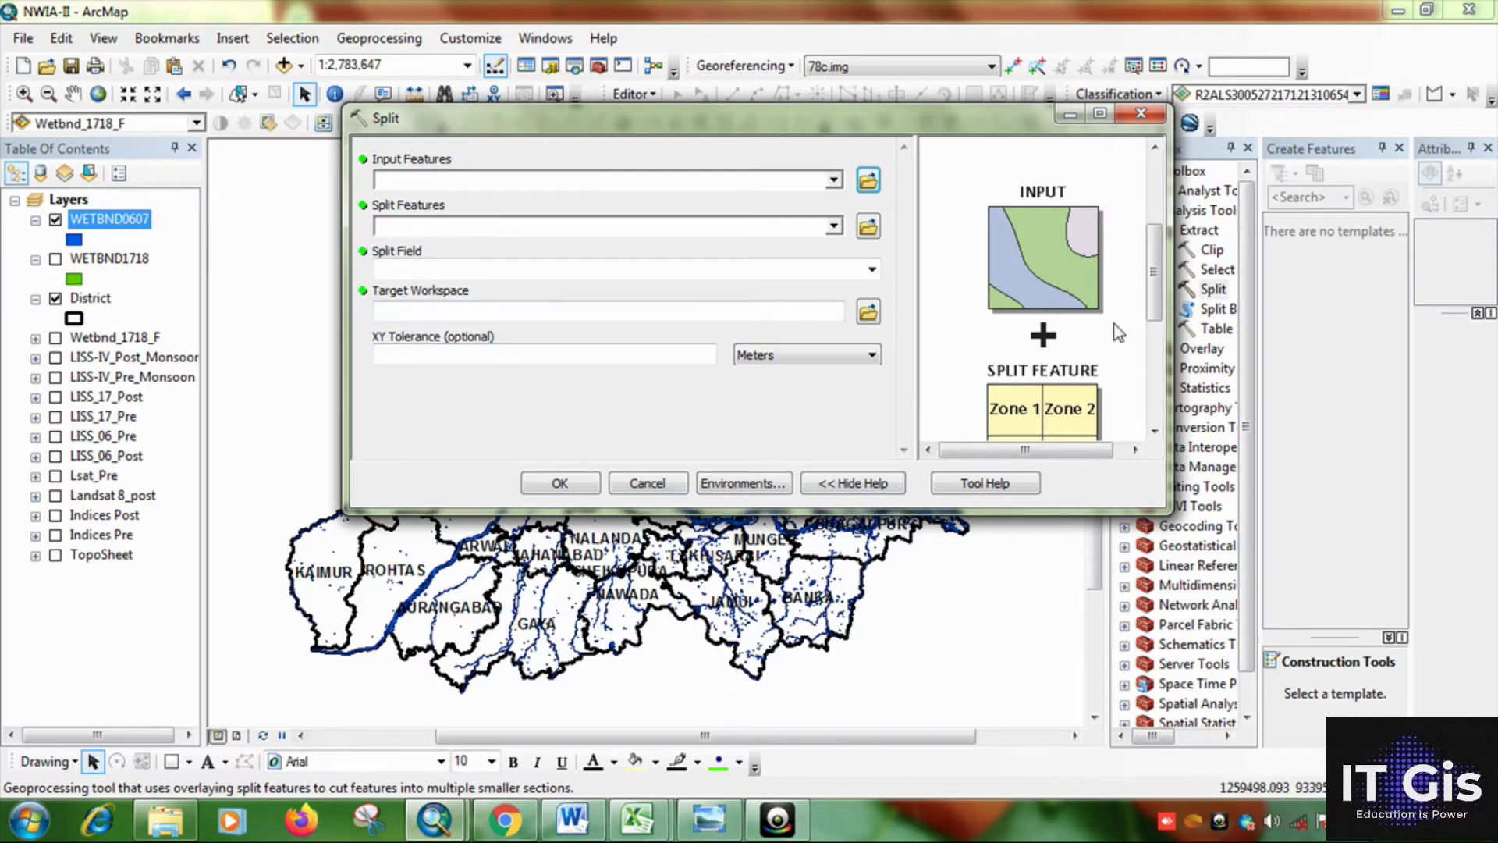
{"action": "scroll", "coordinate": [1159, 281], "scroll_direction": "down", "scroll_amount": 3}
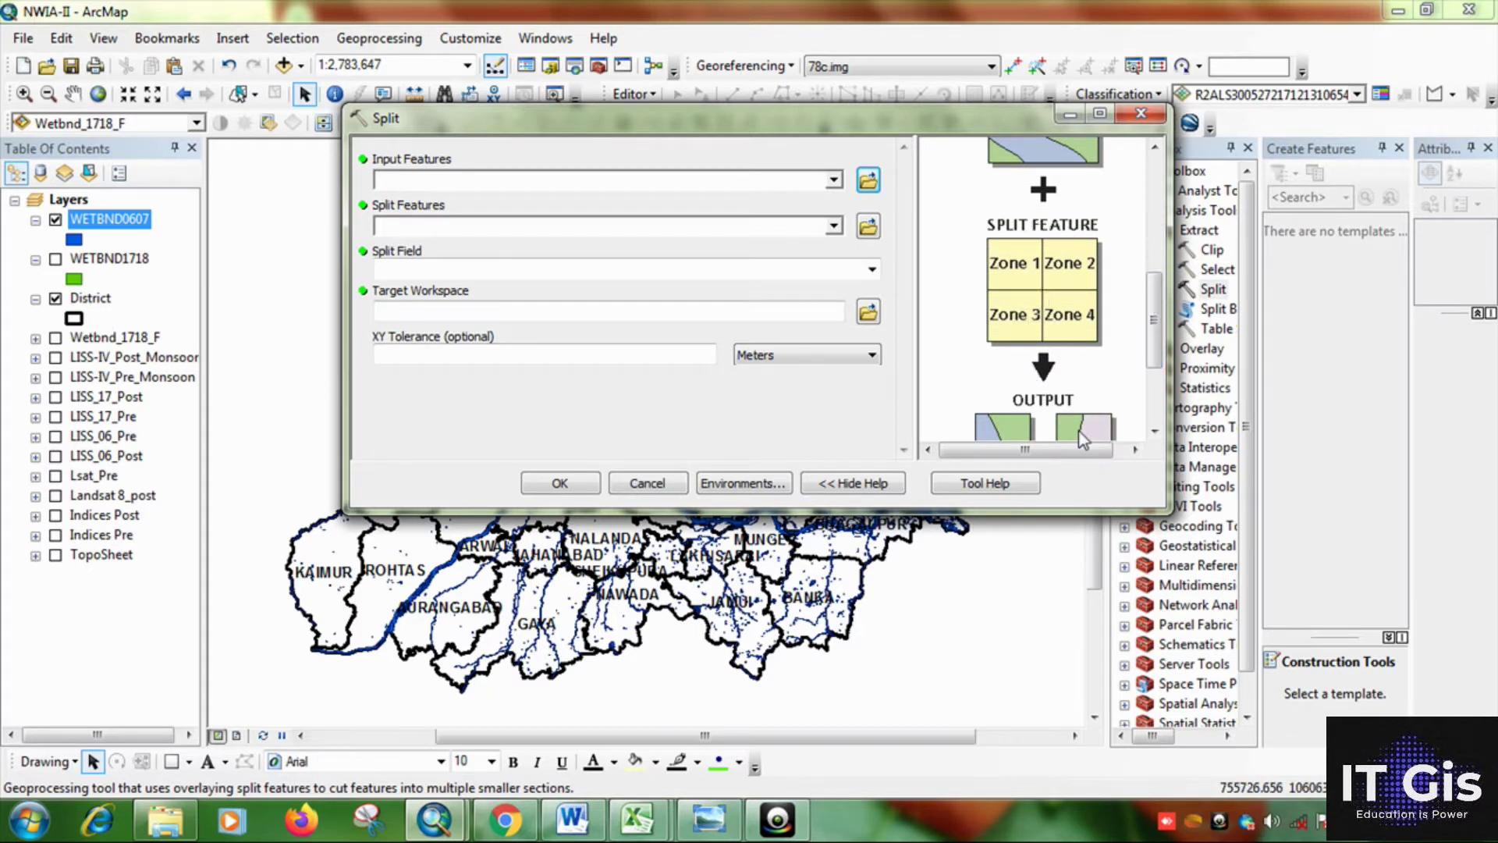
{"action": "scroll", "coordinate": [1163, 321], "scroll_direction": "down", "scroll_amount": 3}
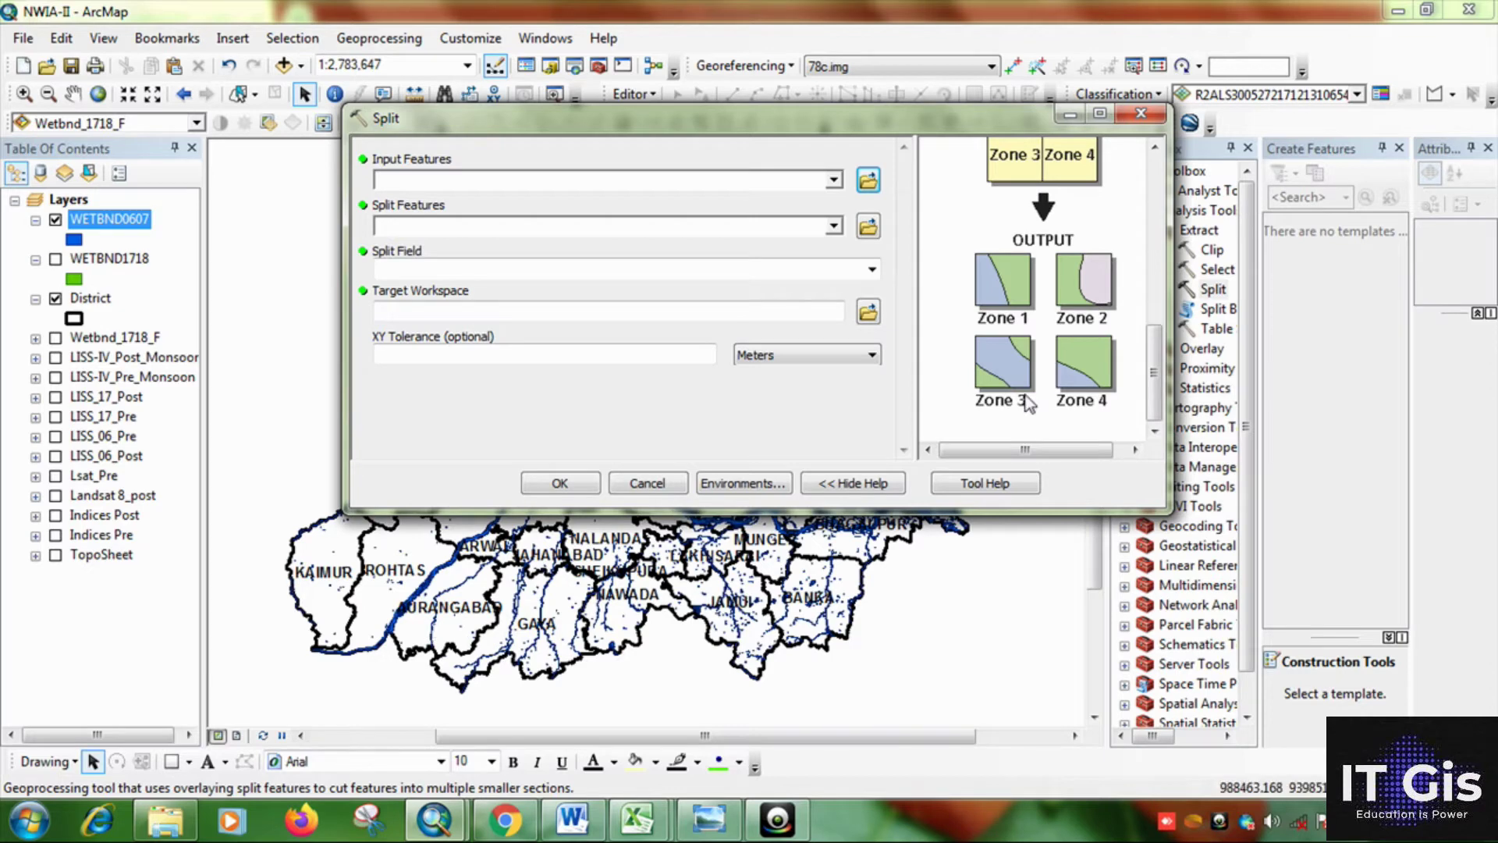
{"action": "left_click_drag", "start_coordinate": [1157, 367], "coordinate": [1163, 184]}
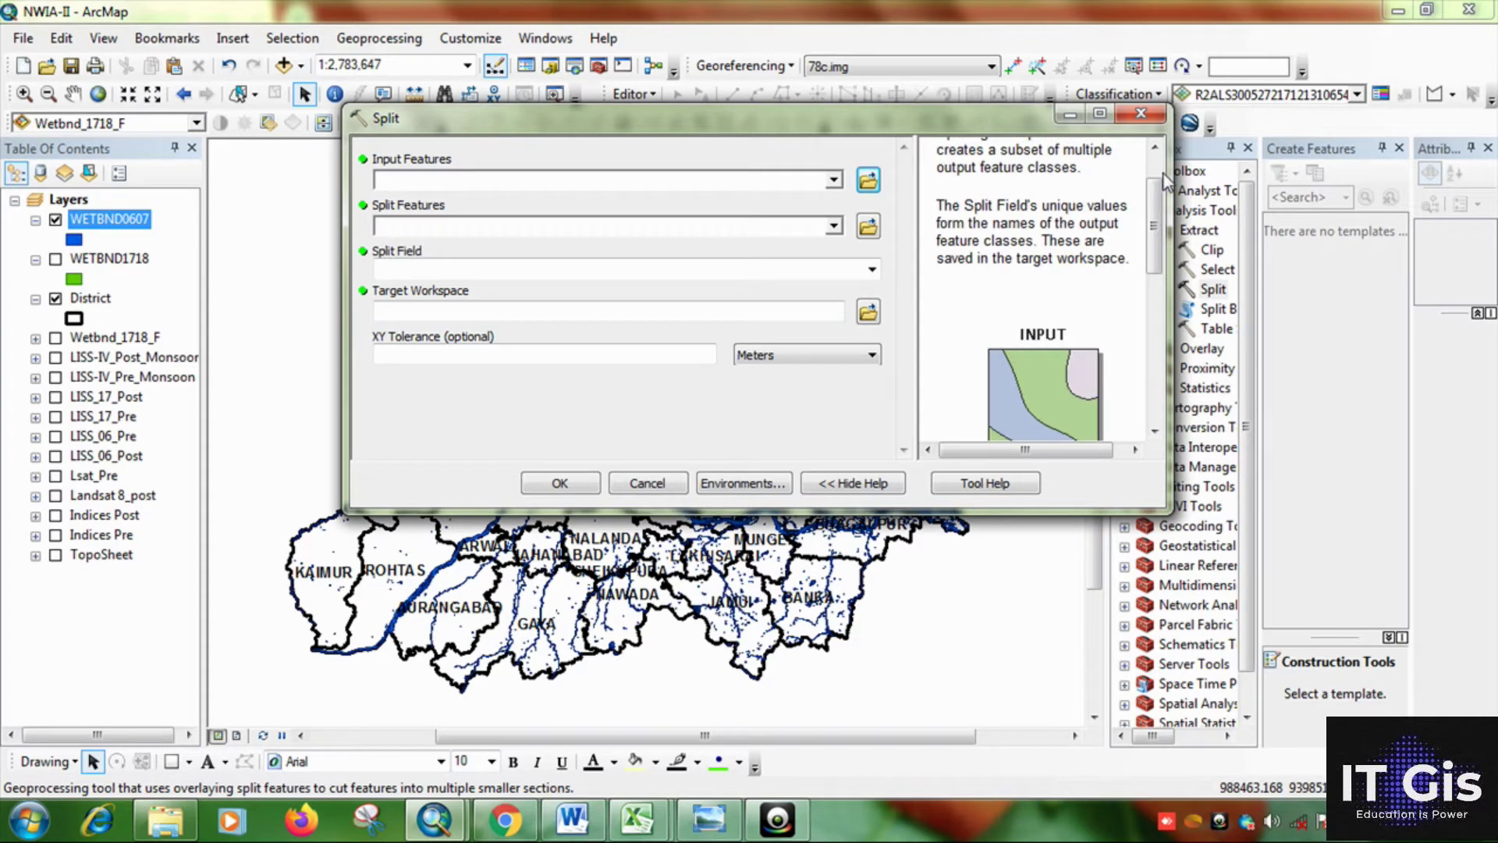
Close the Split tool and open the District layer's attribute table, moved aside.
{"action": "left_click", "coordinate": [1140, 113]}
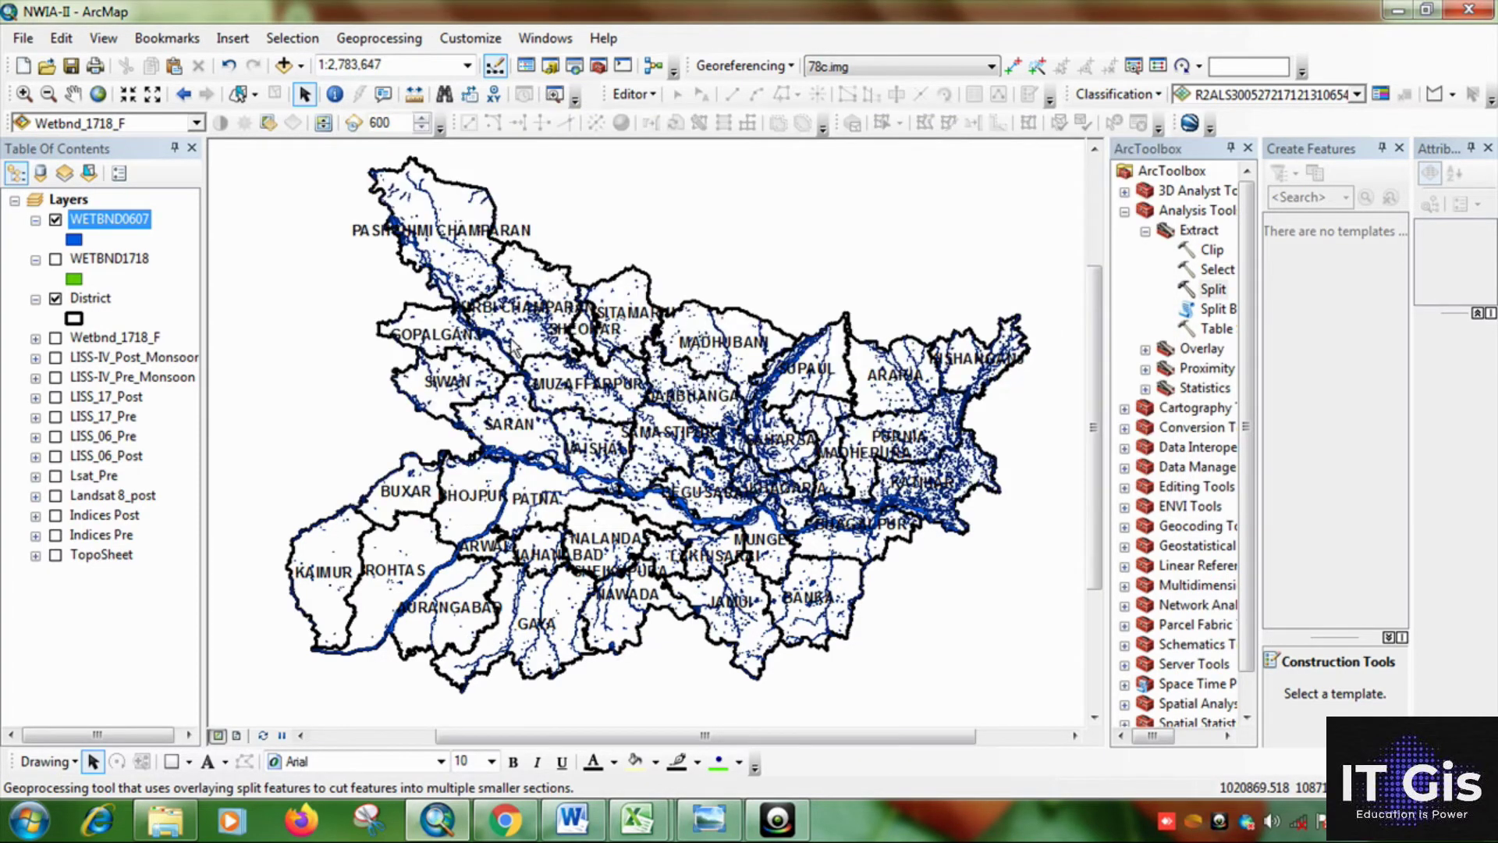
{"action": "left_click", "coordinate": [89, 301]}
{"action": "right_click", "coordinate": [90, 301]}
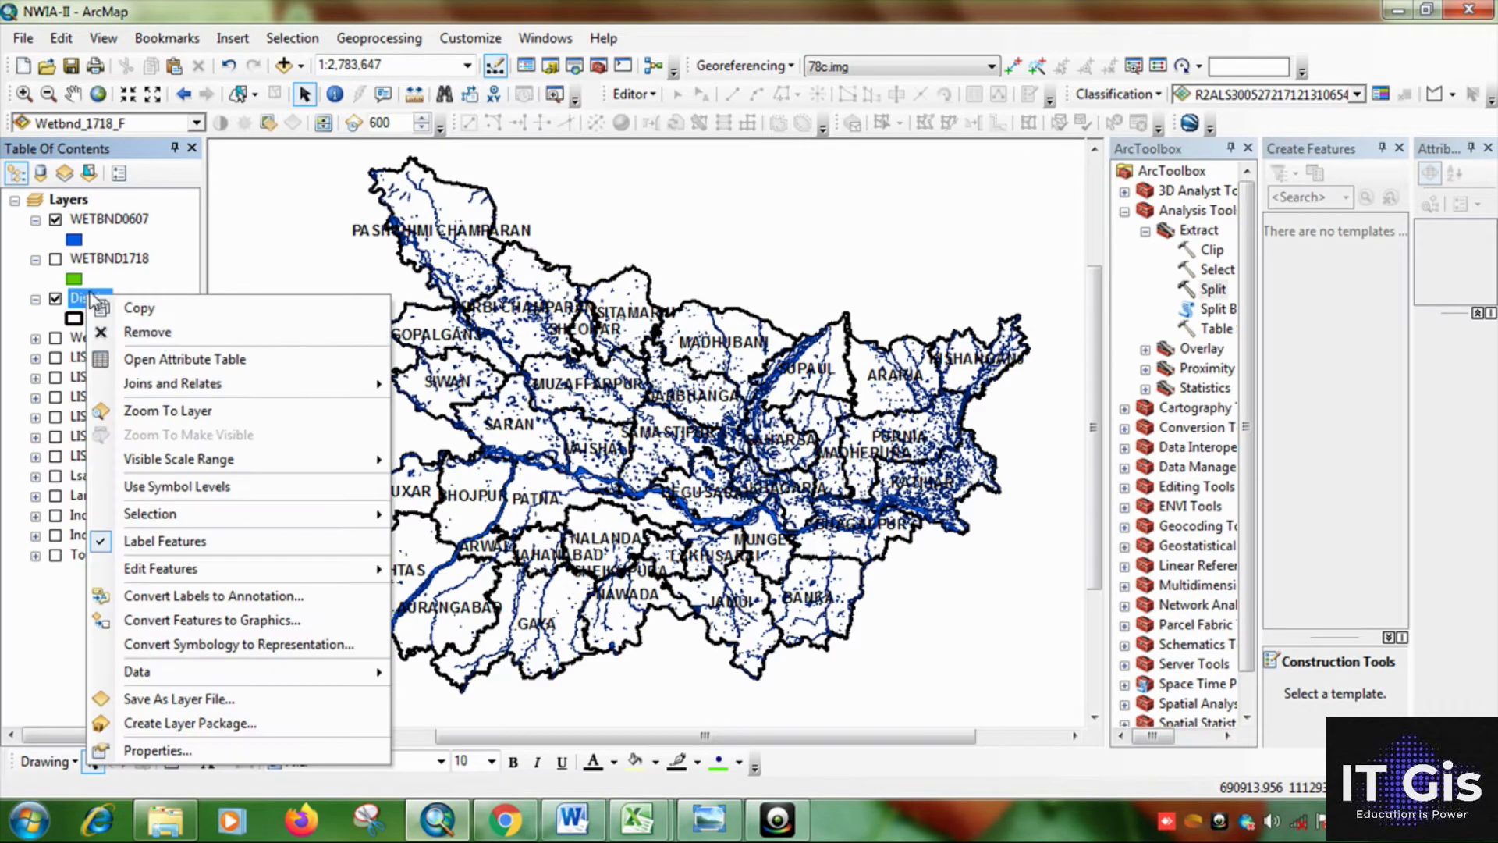
{"action": "left_click", "coordinate": [188, 358]}
{"action": "left_click_drag", "start_coordinate": [534, 179], "coordinate": [682, 142]}
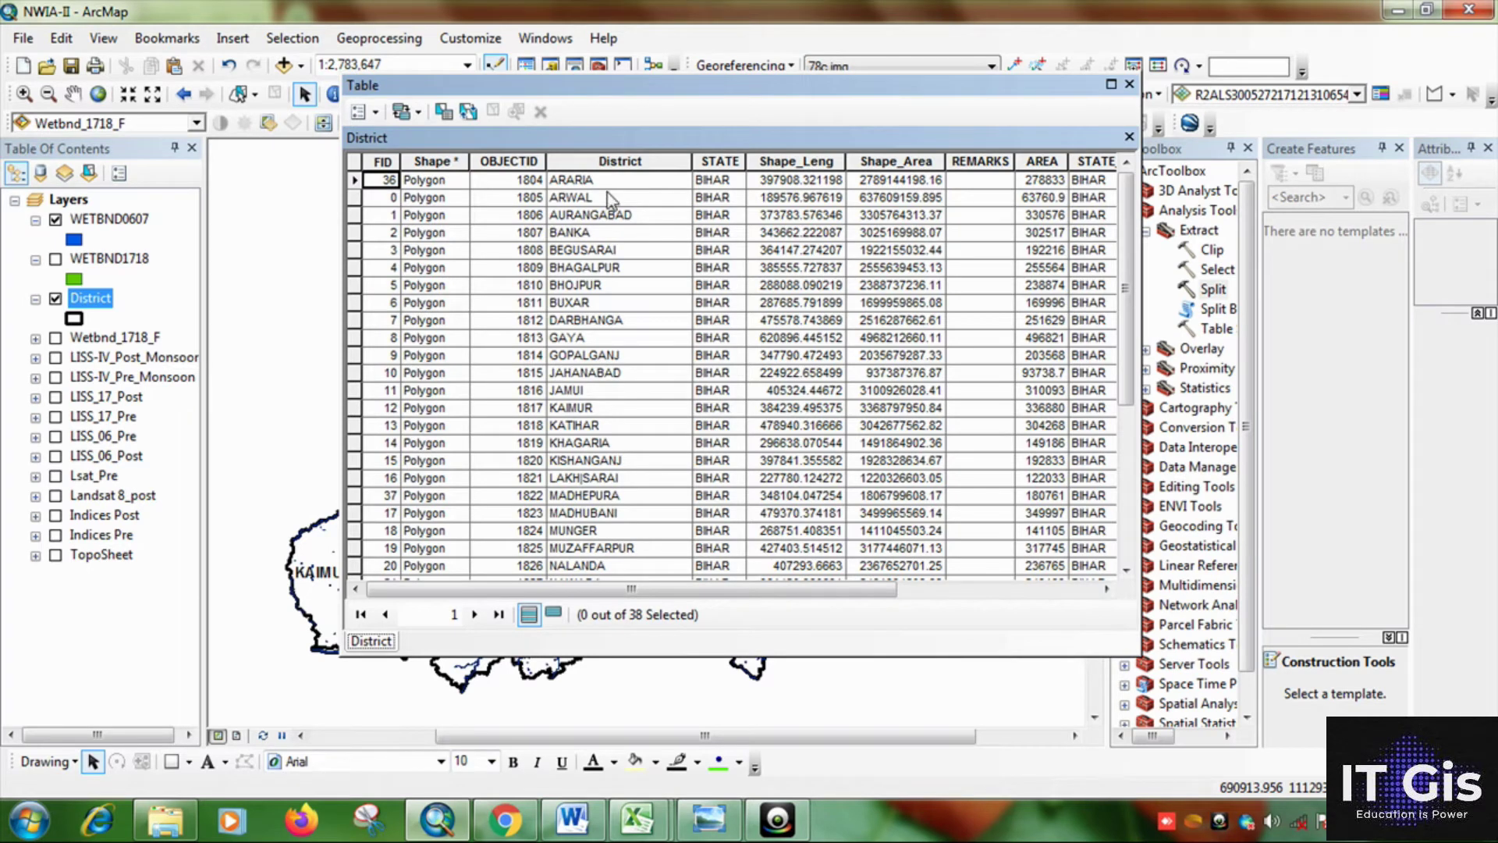
Sort the District table alphabetically by the District name column and scroll the rows.
{"action": "left_click", "coordinate": [609, 161]}
{"action": "double_click", "coordinate": [609, 161]}
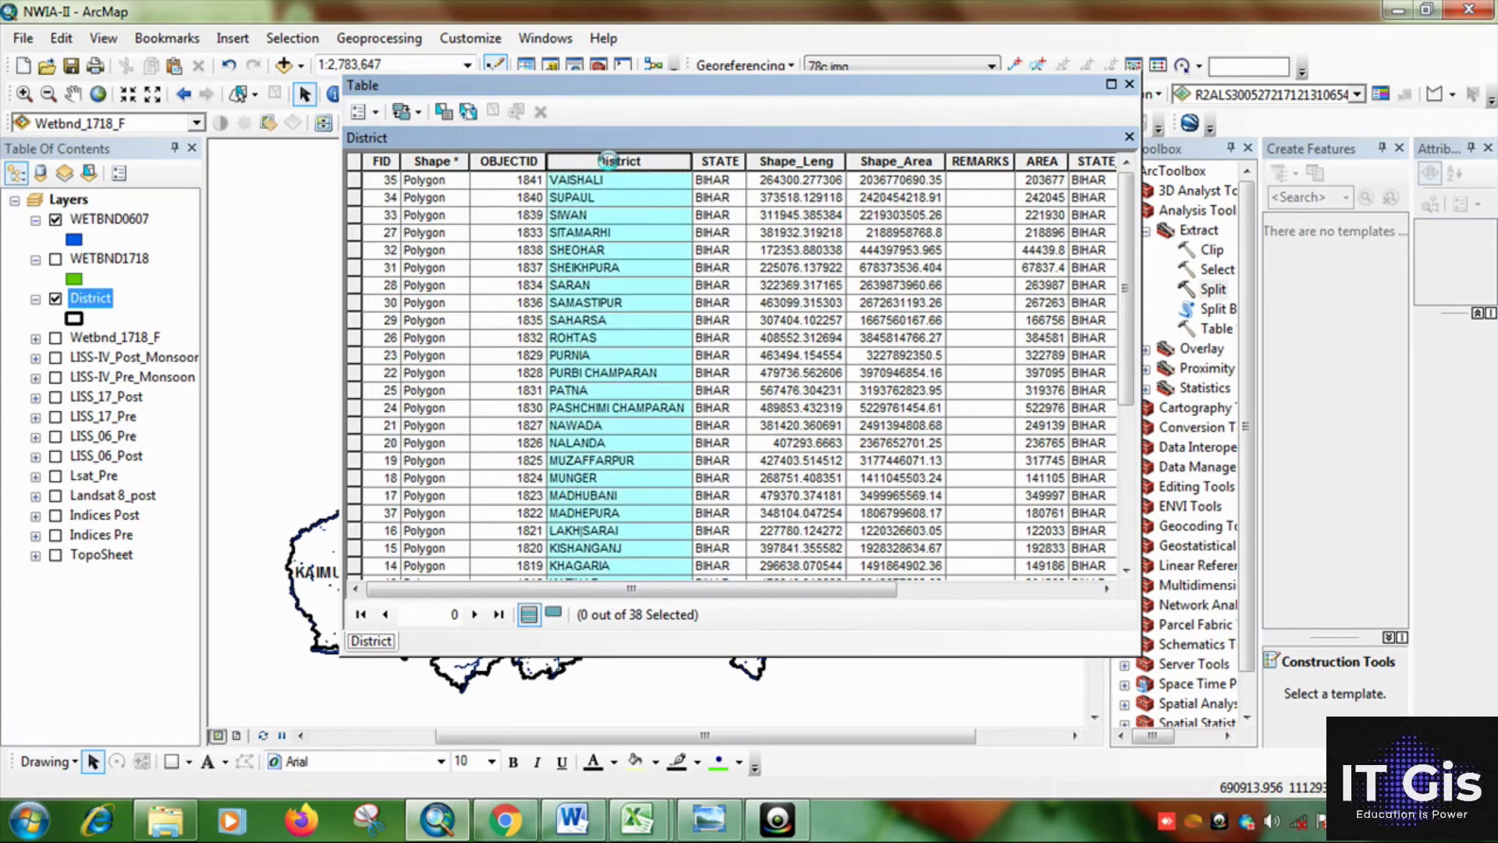
{"action": "double_click", "coordinate": [608, 160]}
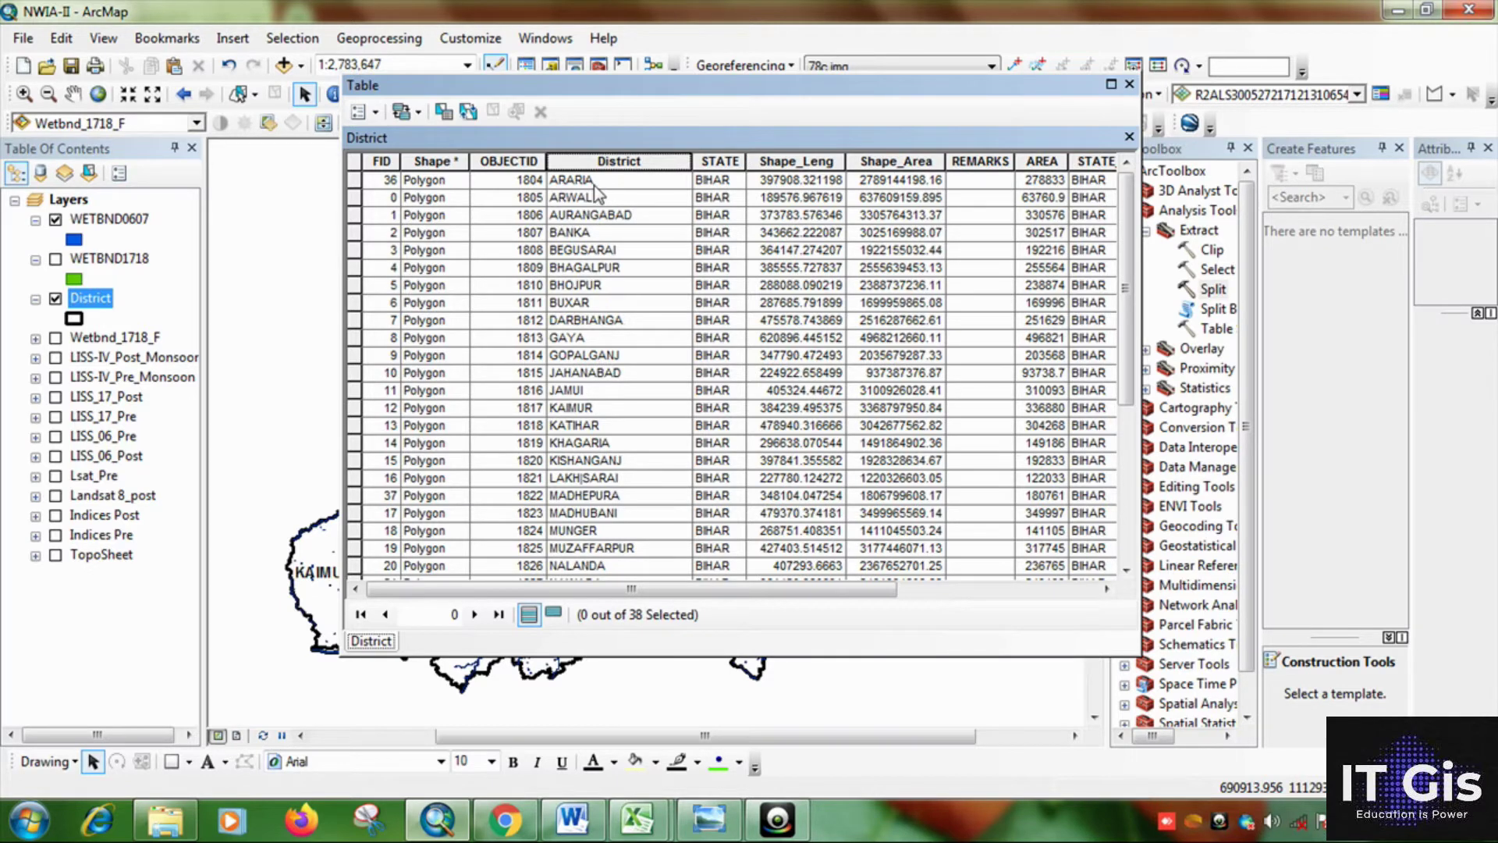
{"action": "scroll", "coordinate": [596, 401], "scroll_direction": "down", "scroll_amount": 3}
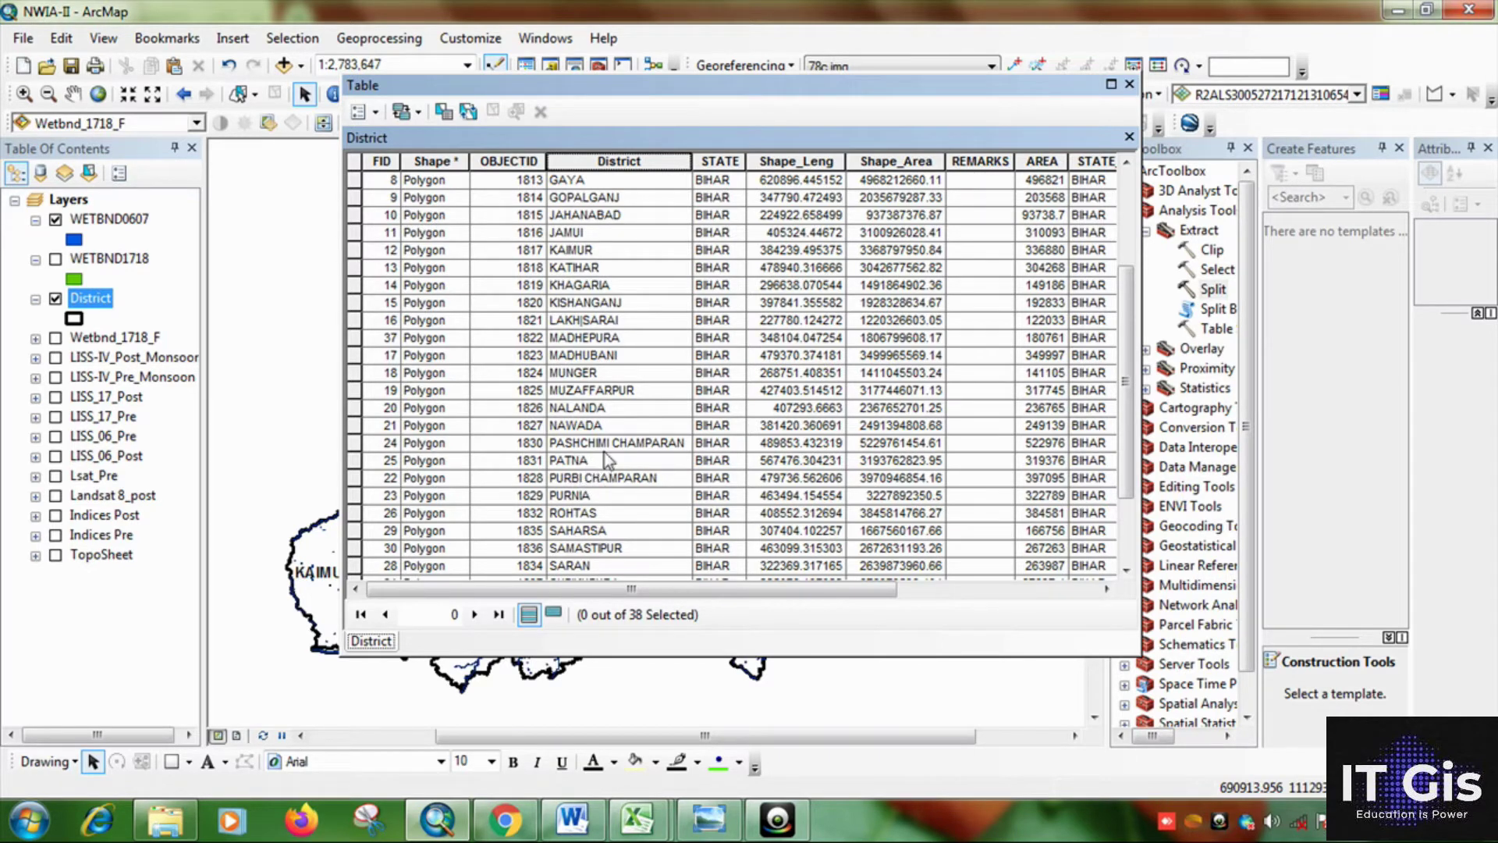
Read the error 000354 note that names cannot contain spaces or periods, then minimise it.
{"action": "left_click", "coordinate": [711, 817]}
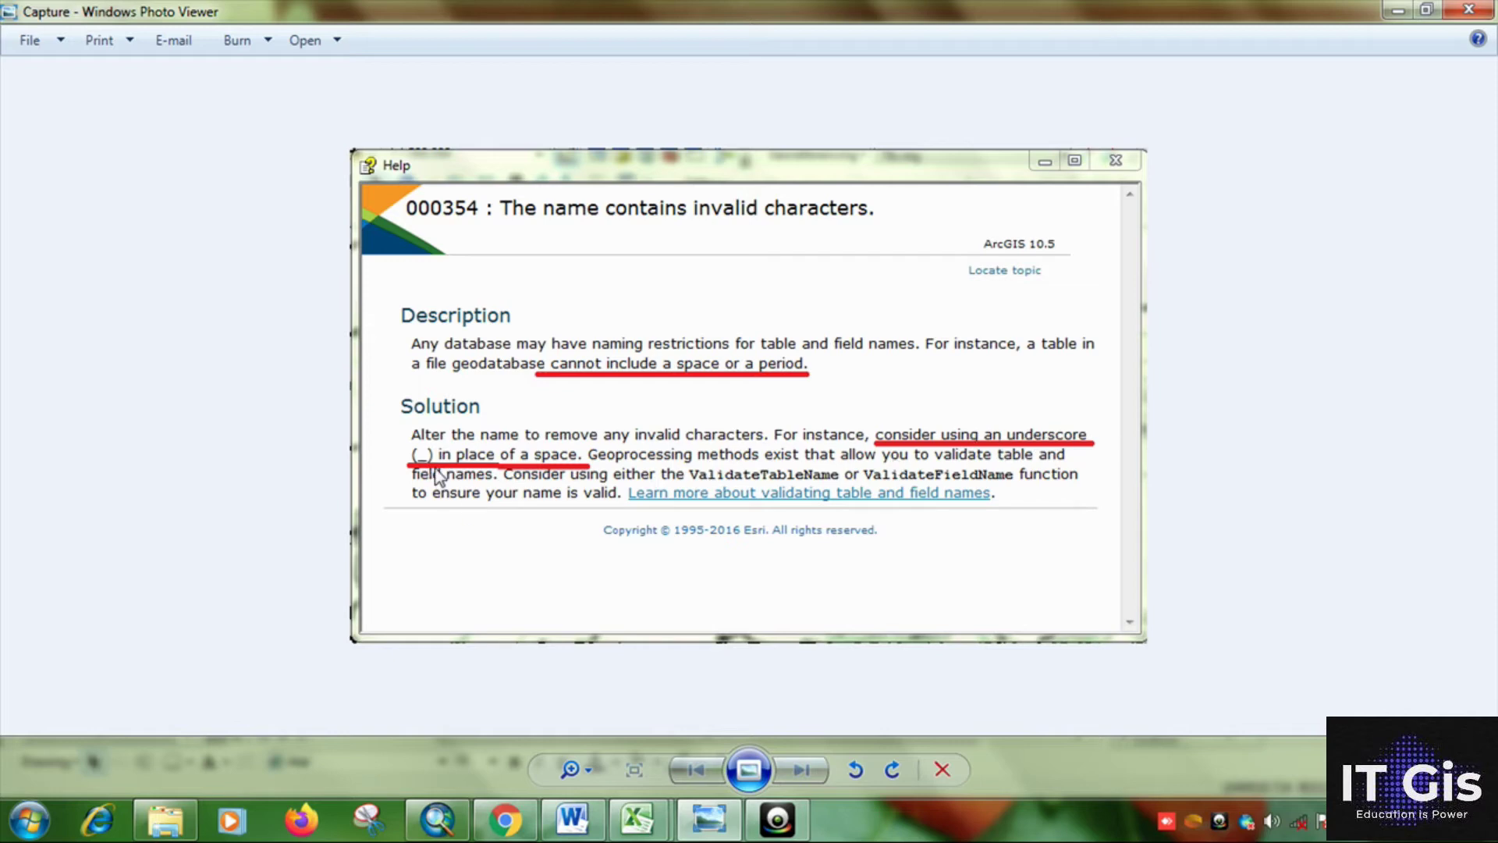
{"action": "left_click", "coordinate": [1397, 10]}
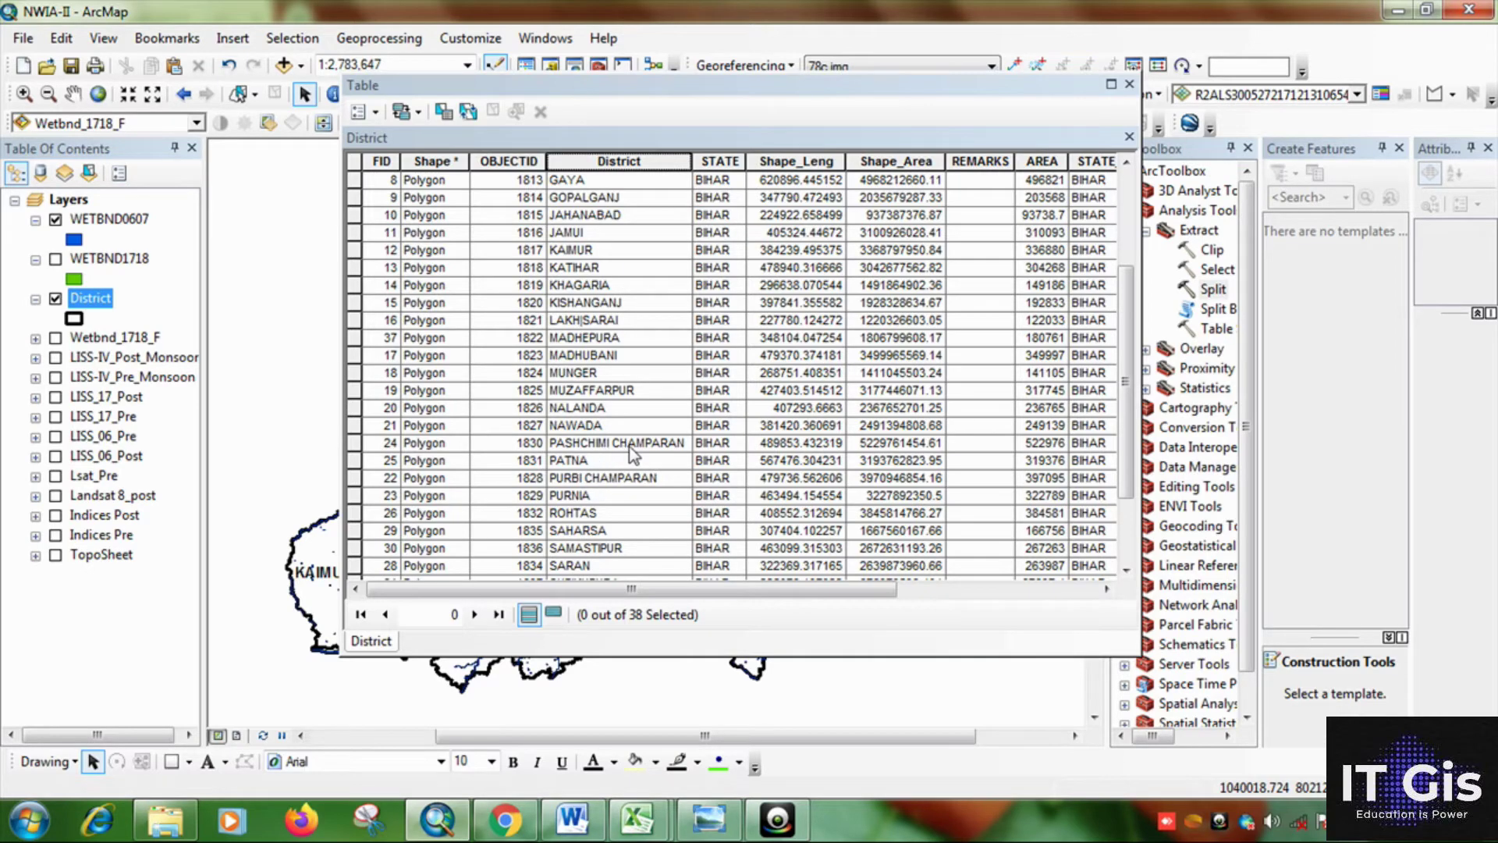
Start an edit session on the District layer.
{"action": "left_click_drag", "start_coordinate": [830, 96], "coordinate": [801, 184]}
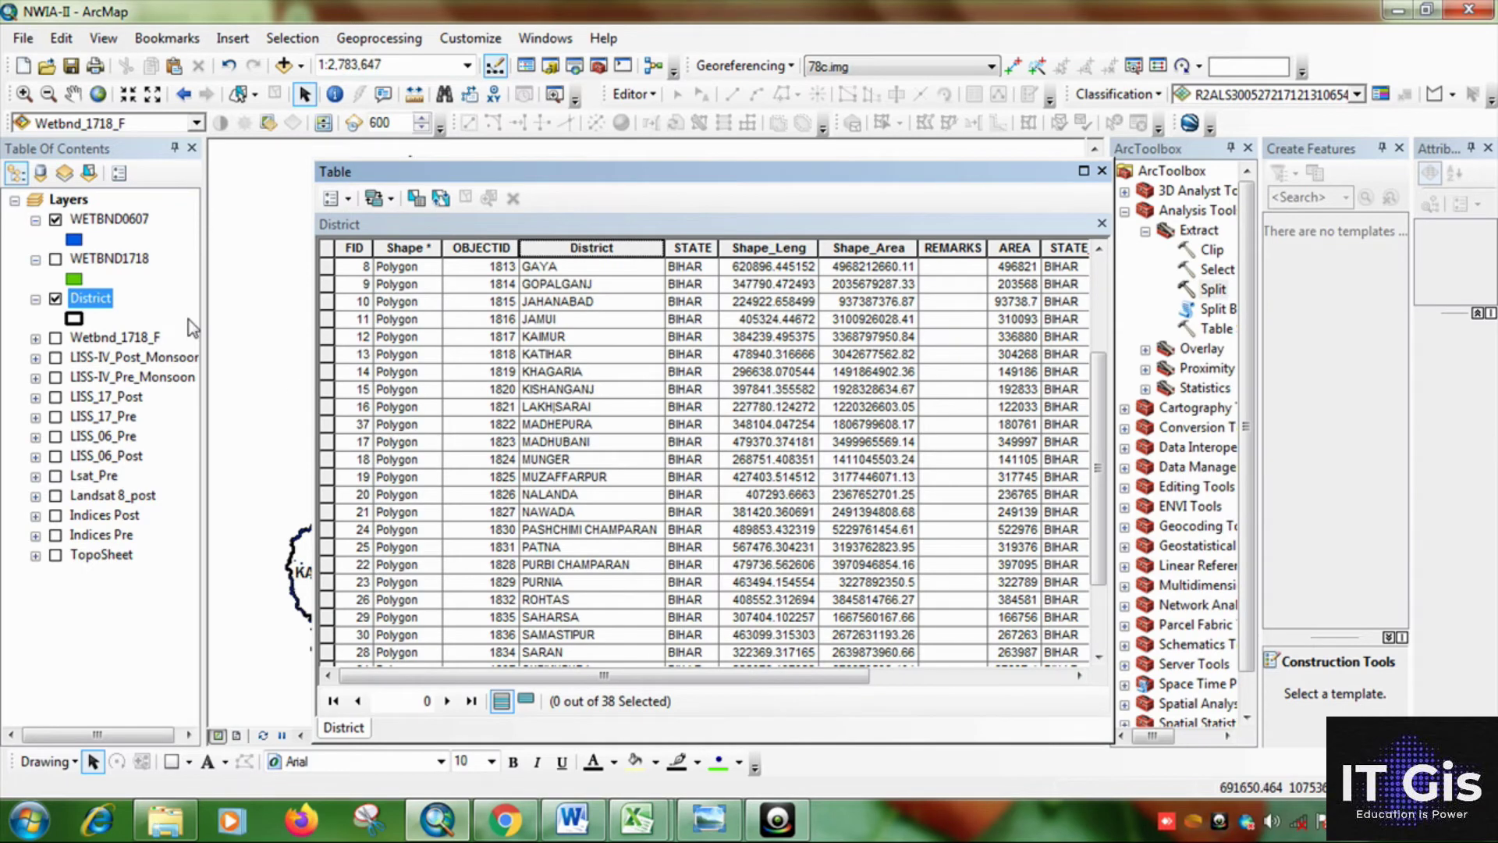
{"action": "right_click", "coordinate": [108, 308]}
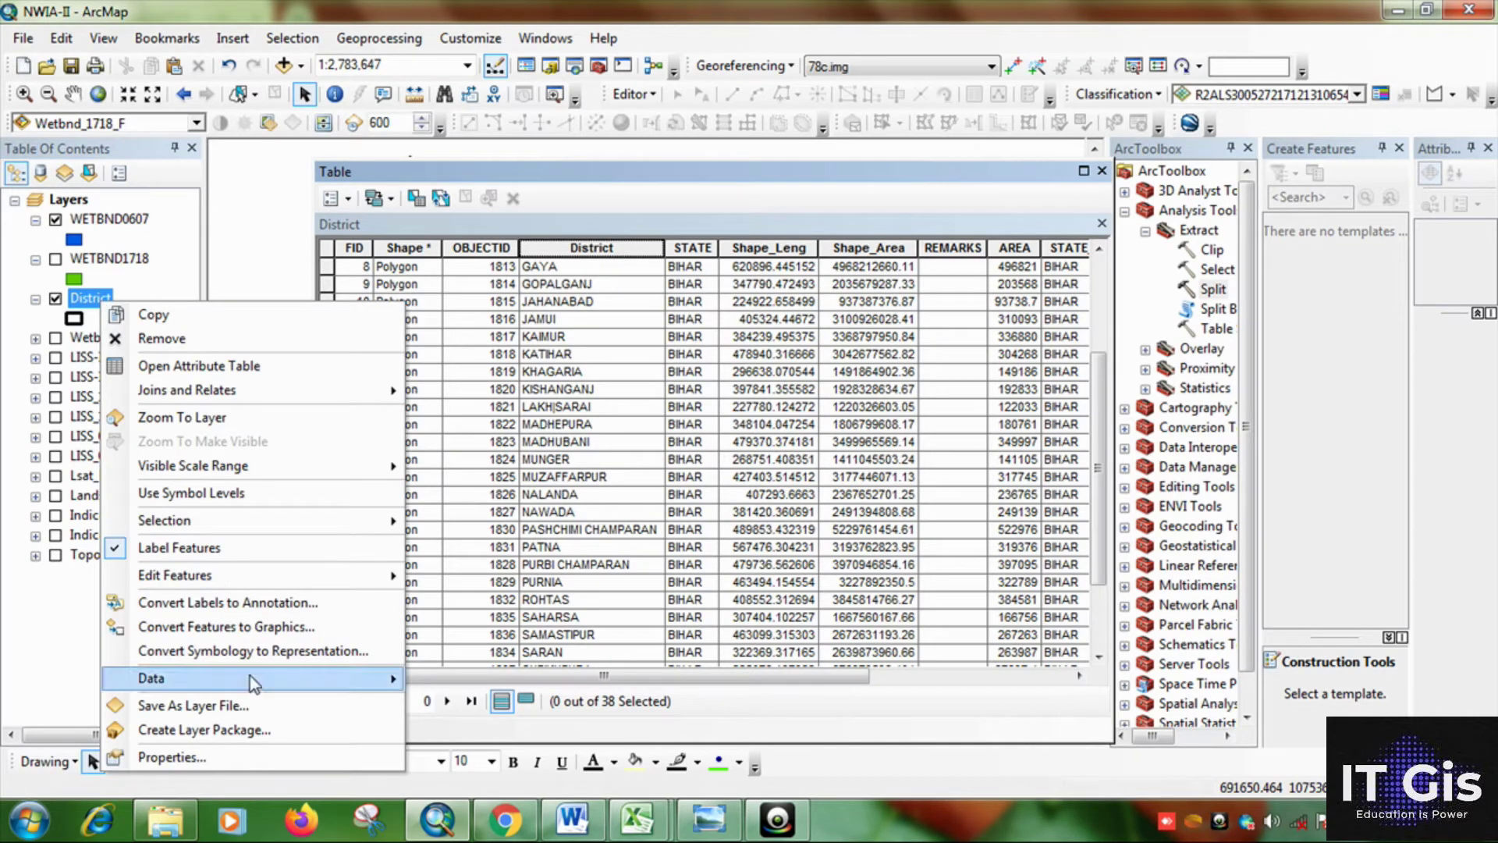
{"action": "mouse_move", "coordinate": [381, 578]}
{"action": "left_click", "coordinate": [432, 579]}
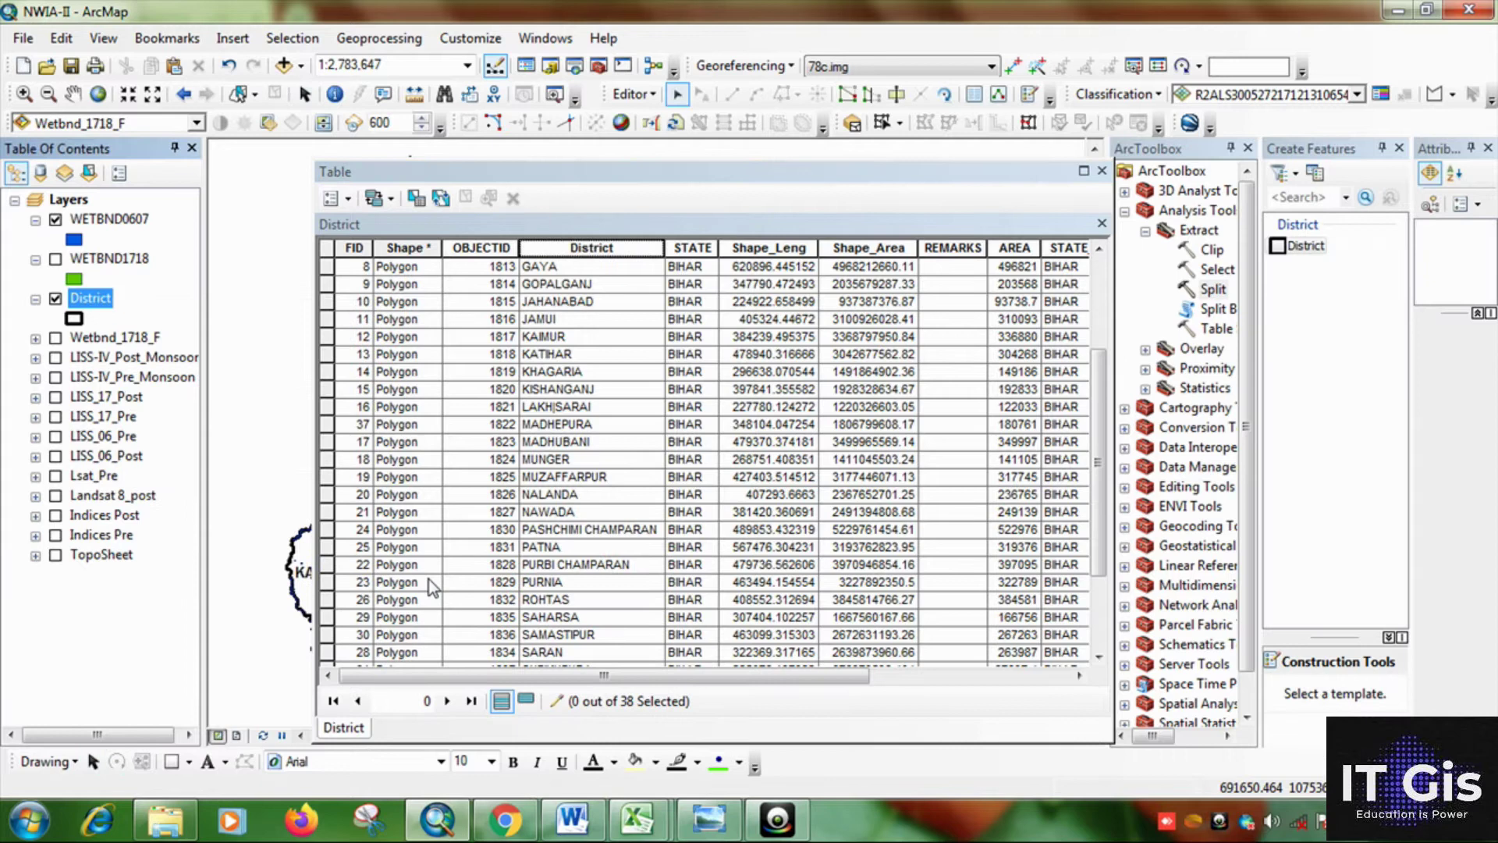
Rename the districts to PASHCHIMI_CHAMPARAN and PURBI_CHAMPARAN, replacing spaces with underscores.
{"action": "left_click", "coordinate": [588, 529]}
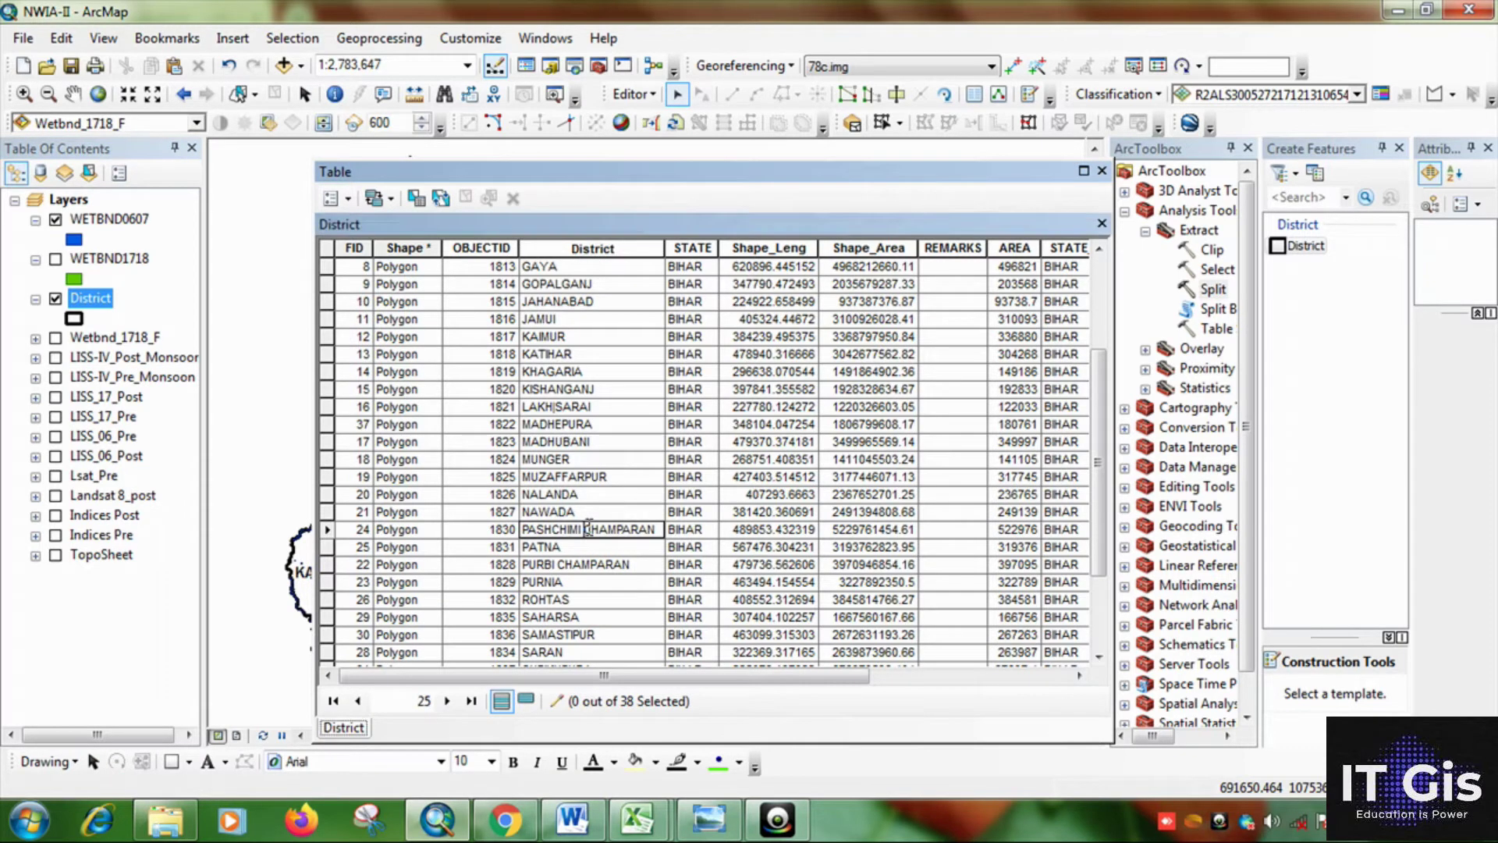
{"action": "left_click", "coordinate": [588, 529]}
{"action": "key", "text": "BackSpace"}
{"action": "type", "text": "_"}
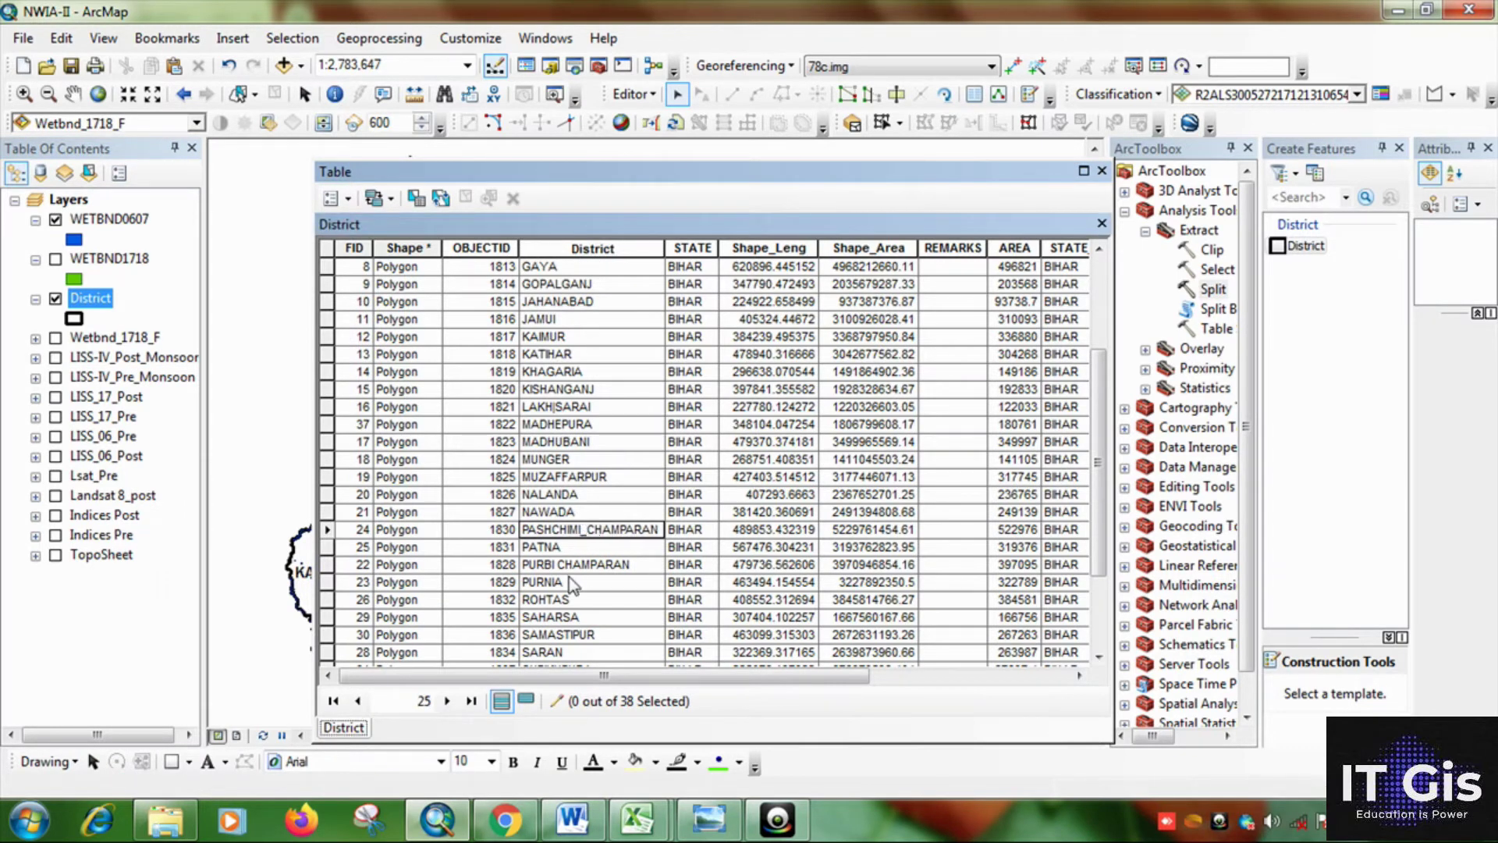
{"action": "left_click", "coordinate": [560, 567]}
{"action": "left_click", "coordinate": [559, 565]}
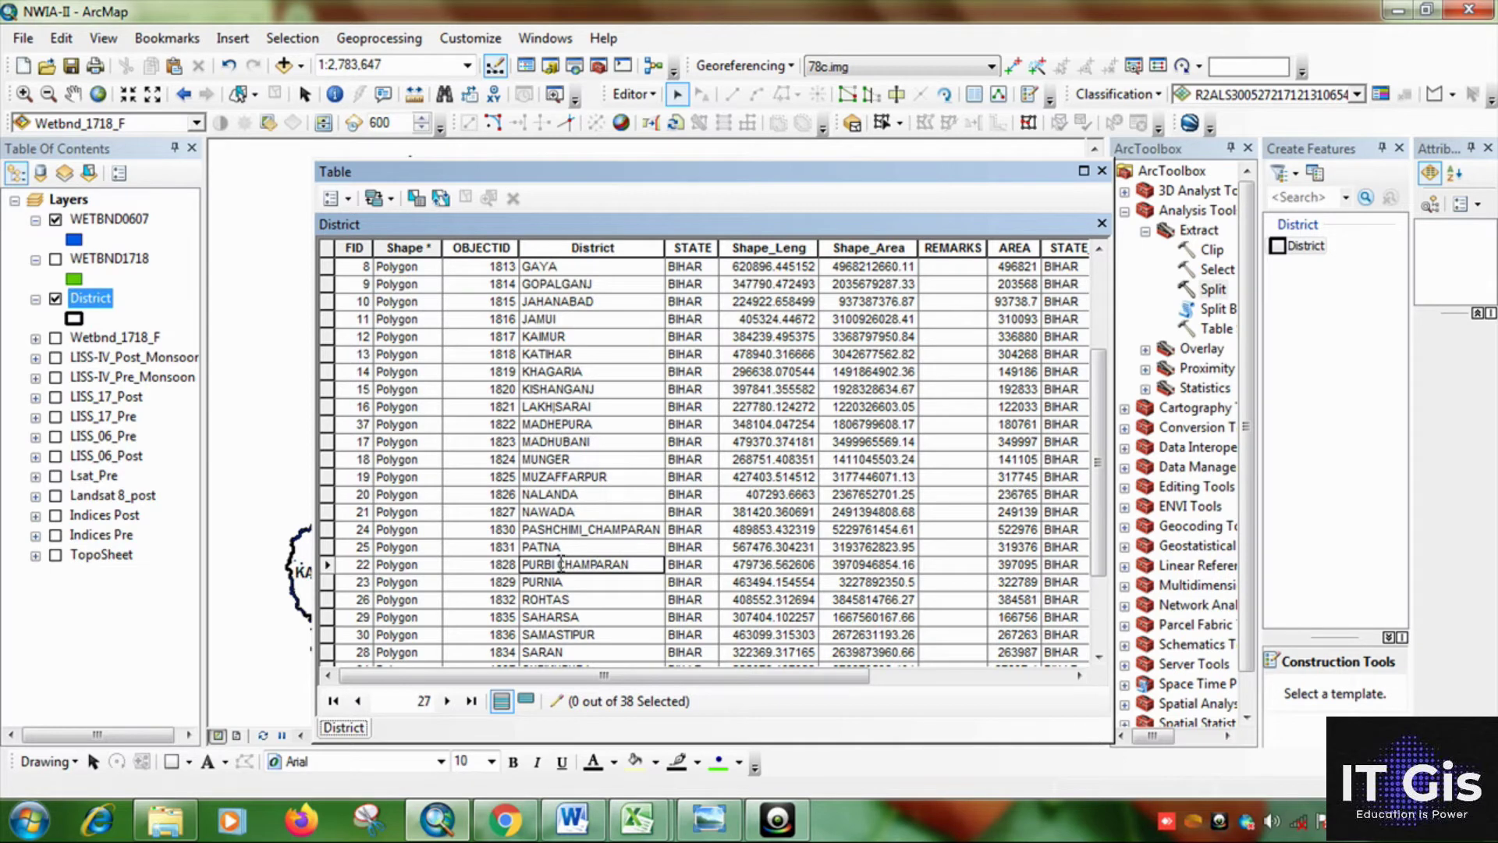
{"action": "key", "text": "BackSpace"}
{"action": "type", "text": "_"}
{"action": "scroll", "coordinate": [766, 416], "scroll_direction": "down", "scroll_amount": 3}
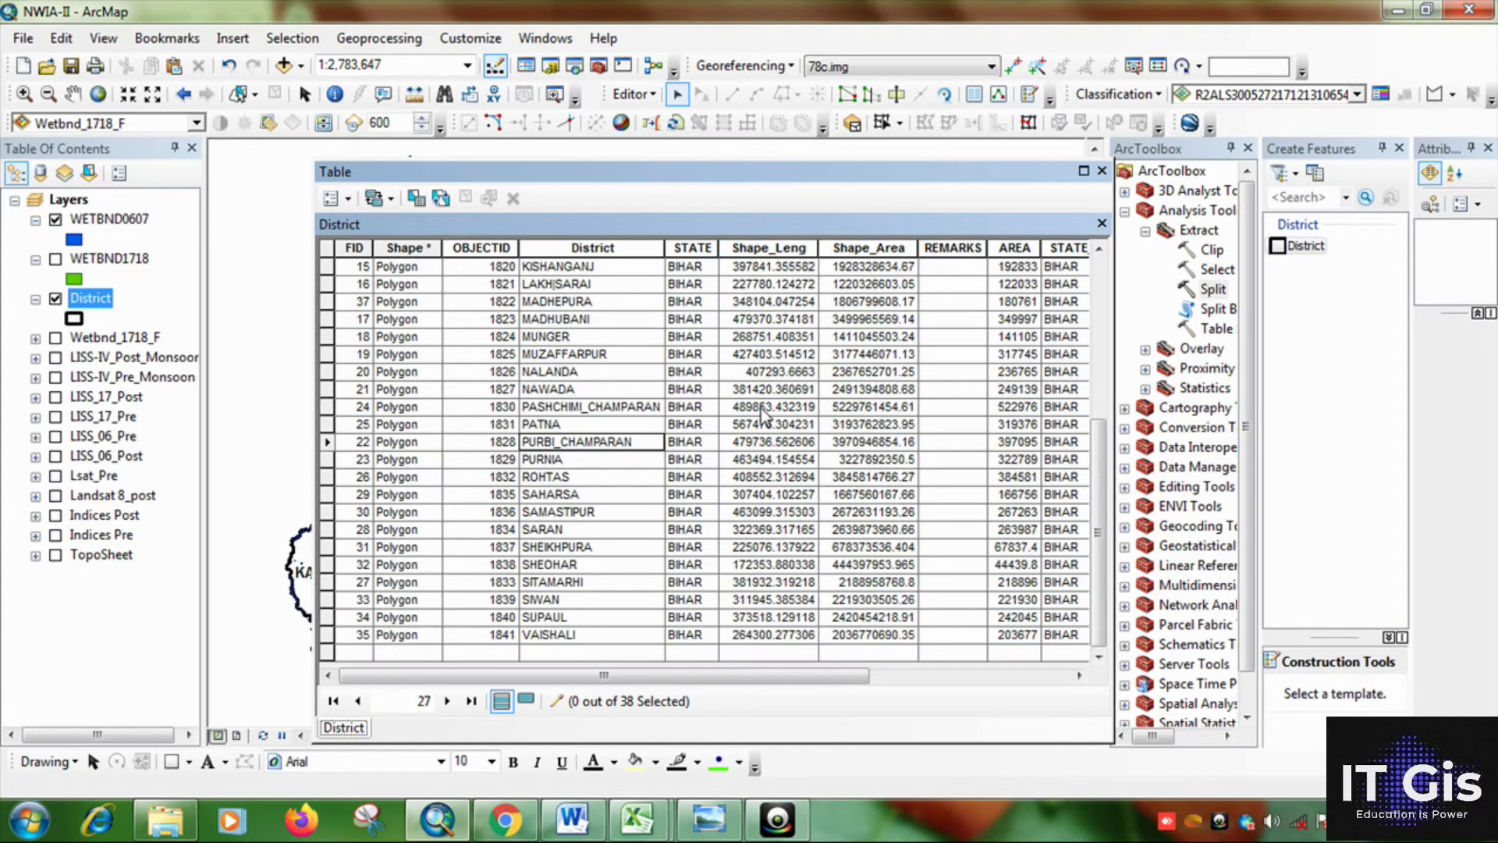
Save the edits from the Editor menu and close the District attribute table.
{"action": "left_click", "coordinate": [634, 95]}
{"action": "left_click", "coordinate": [654, 167]}
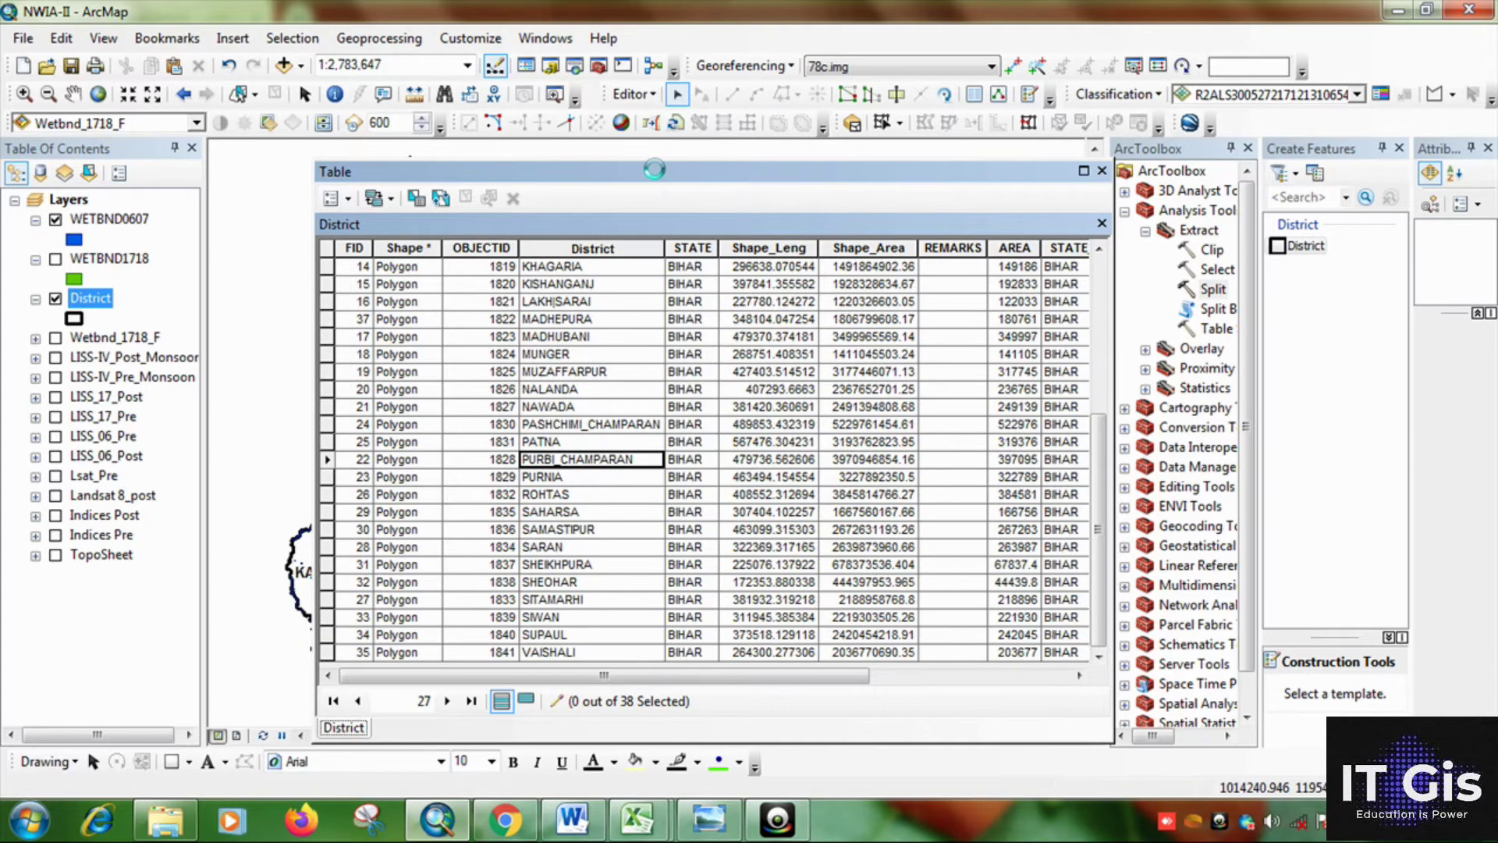
{"action": "left_click_drag", "start_coordinate": [1099, 440], "coordinate": [1099, 187]}
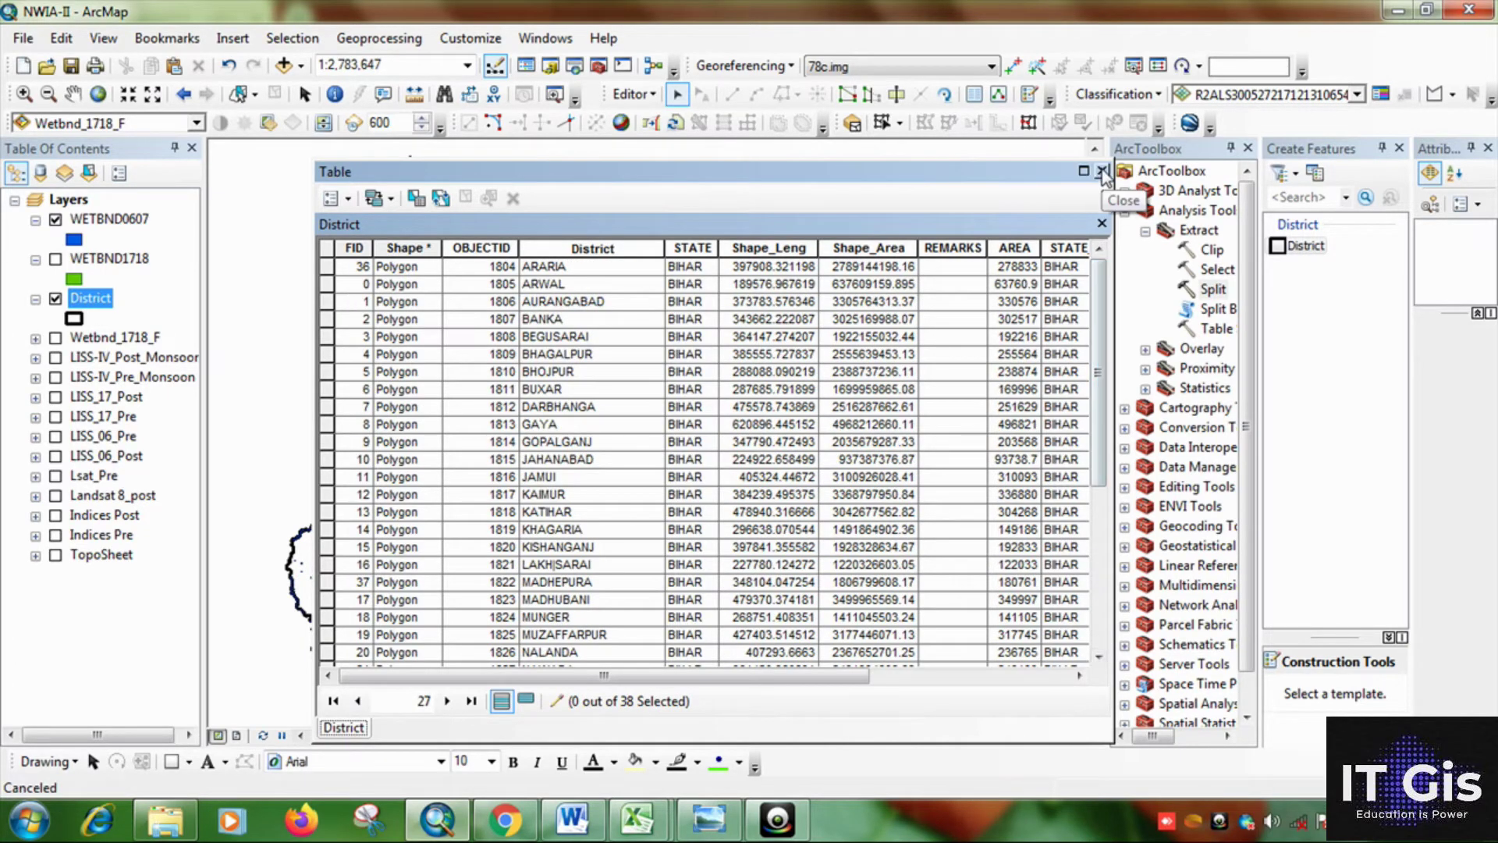
{"action": "left_click", "coordinate": [1102, 171]}
Set up Split with input WETBND0607, split features District, and split field District.
{"action": "left_click", "coordinate": [1211, 290]}
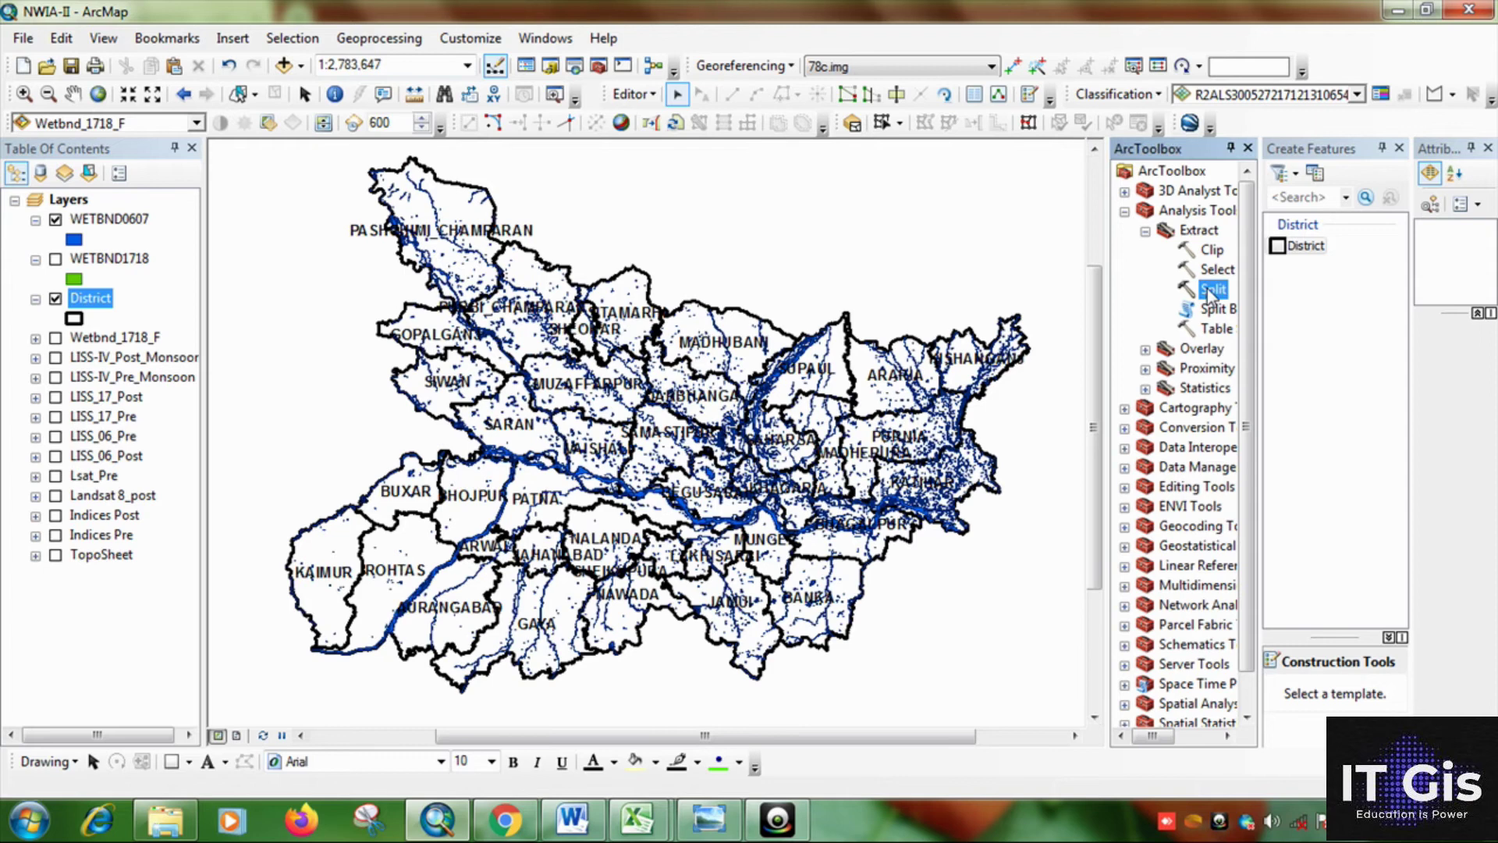
{"action": "double_click", "coordinate": [1211, 289]}
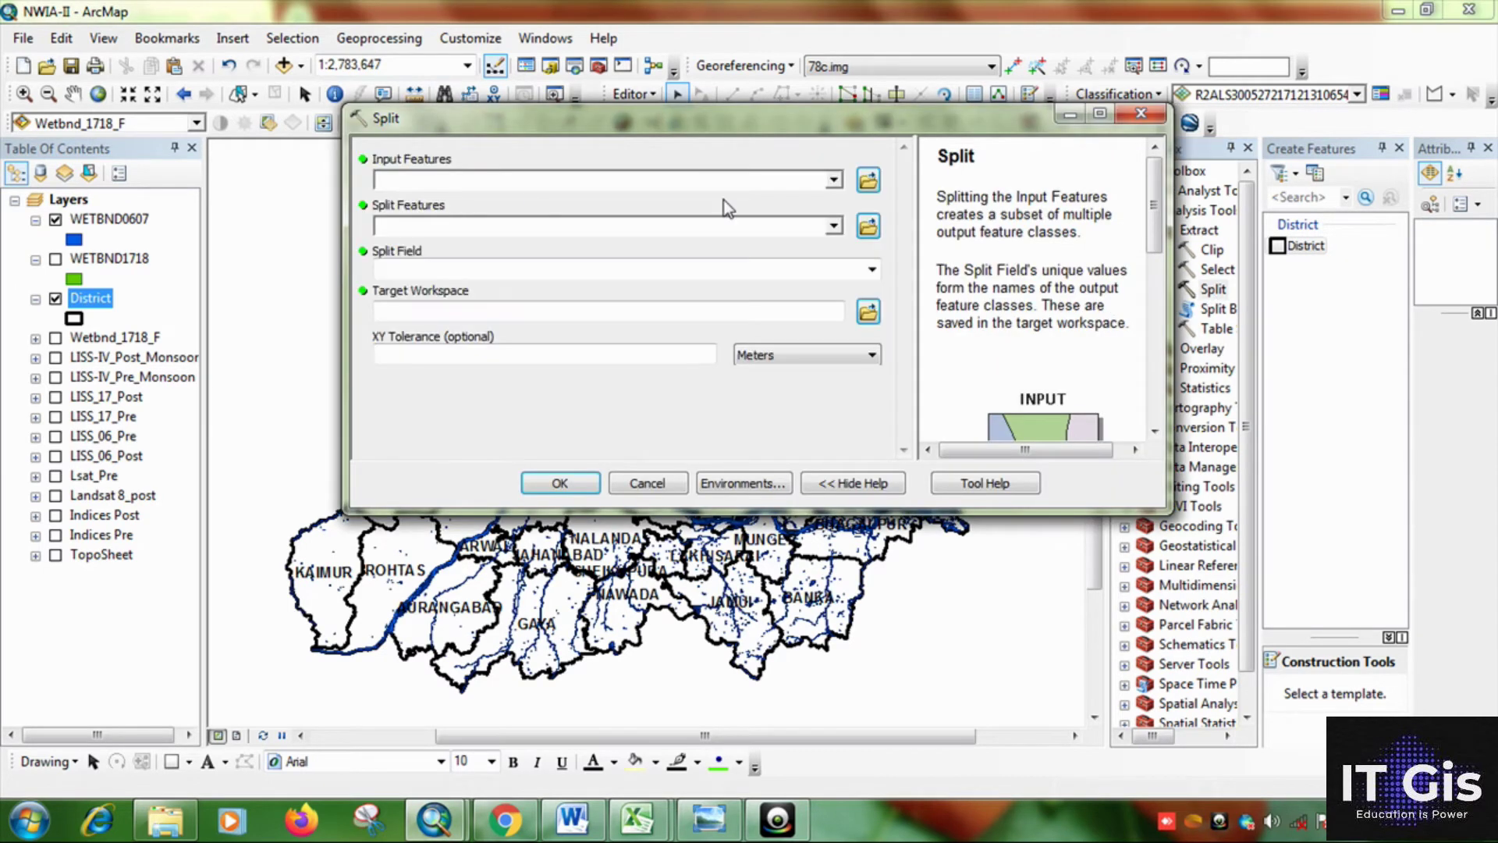
{"action": "left_click", "coordinate": [834, 182]}
{"action": "left_click", "coordinate": [484, 201]}
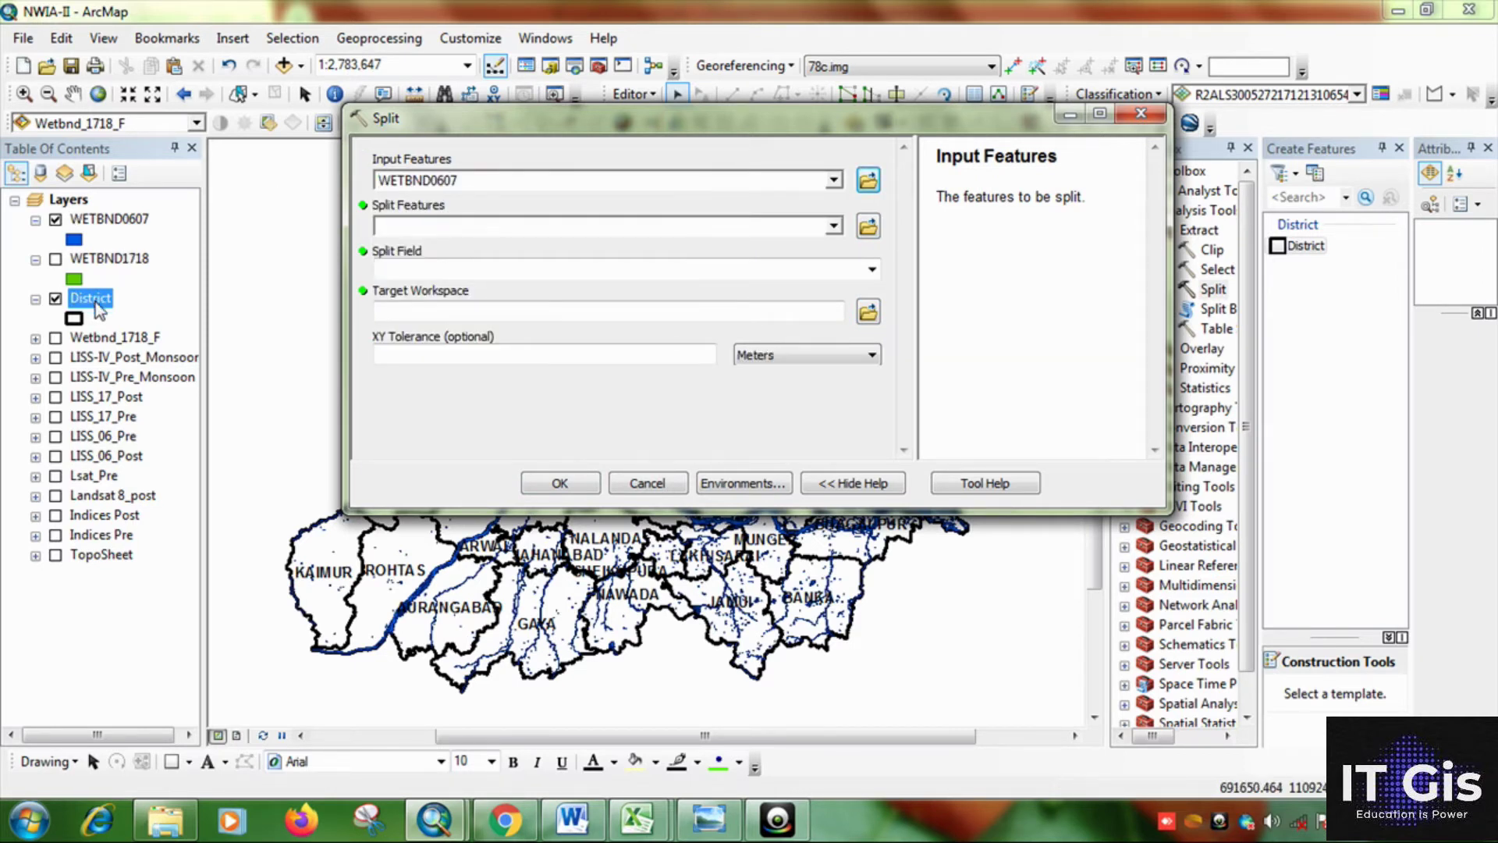
{"action": "left_click_drag", "start_coordinate": [99, 310], "coordinate": [437, 229]}
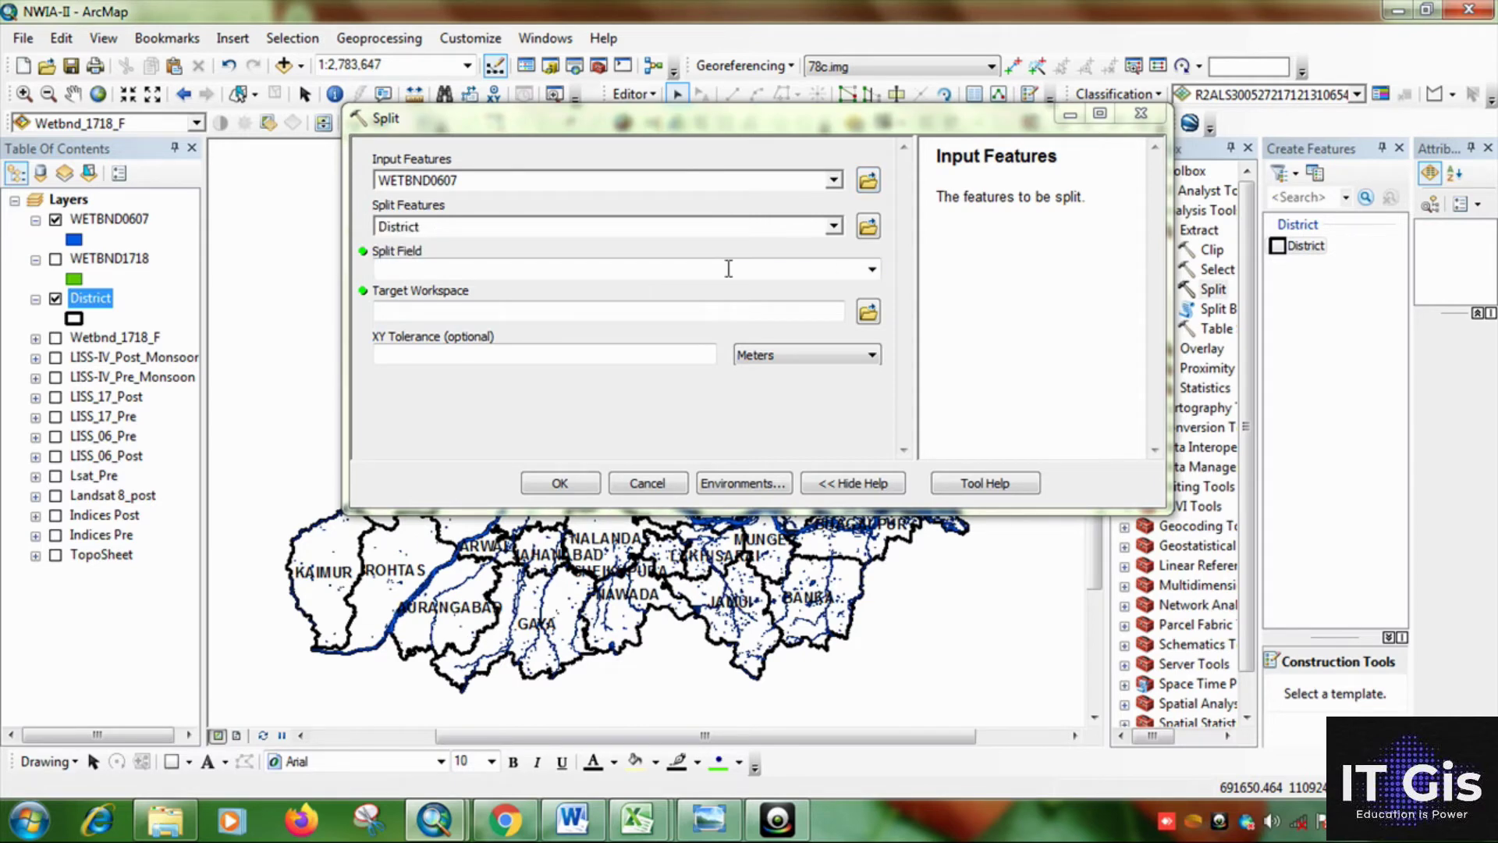
{"action": "left_click", "coordinate": [871, 268]}
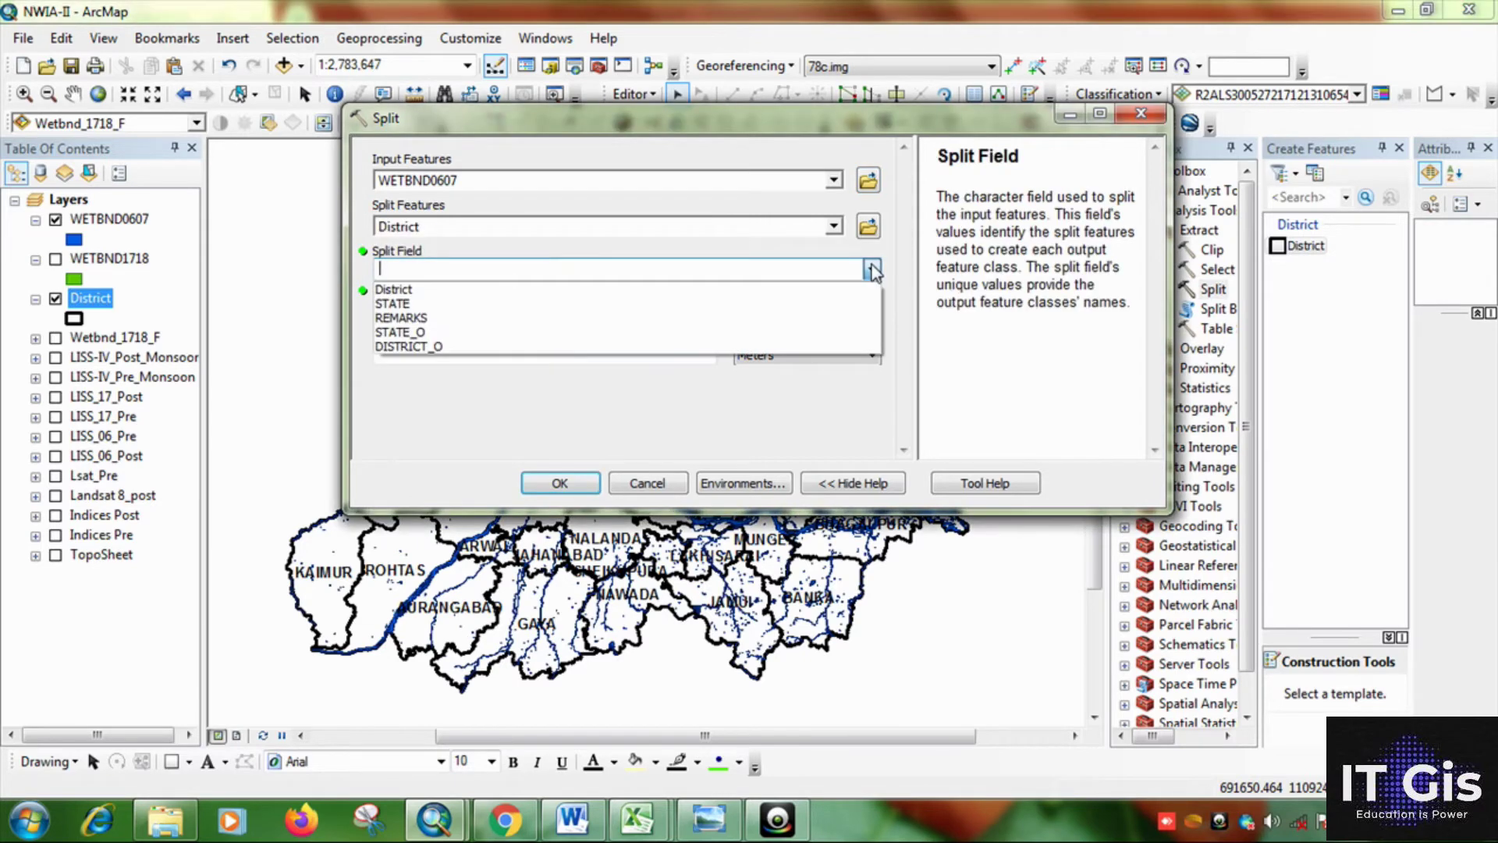
{"action": "left_click", "coordinate": [414, 289]}
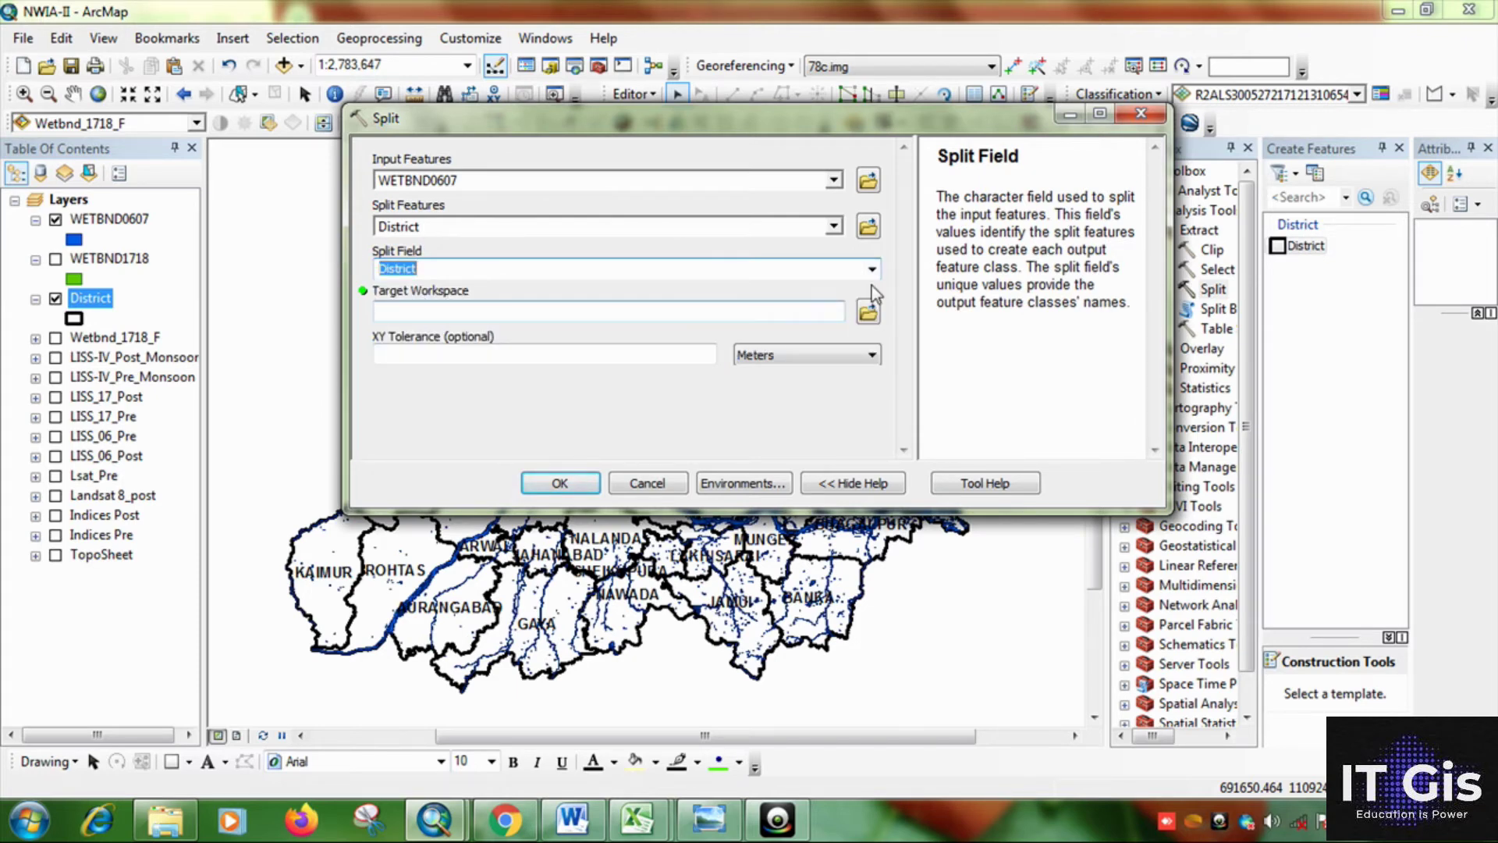
Set the Target Workspace to the Wetland_06 folder and run the split.
{"action": "left_click", "coordinate": [867, 313]}
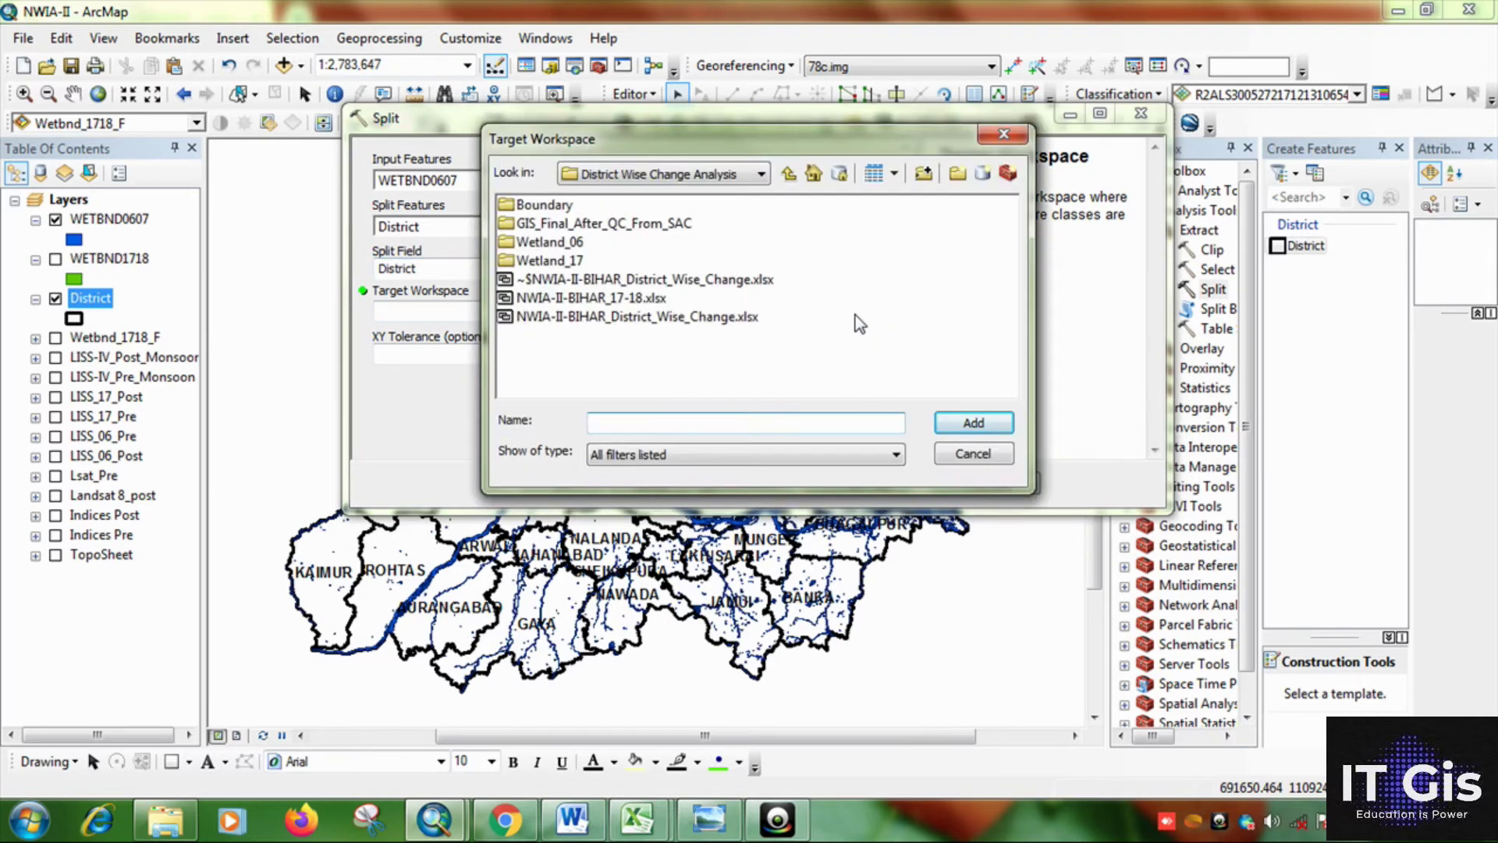
{"action": "left_click", "coordinate": [544, 244]}
{"action": "left_click", "coordinate": [972, 422]}
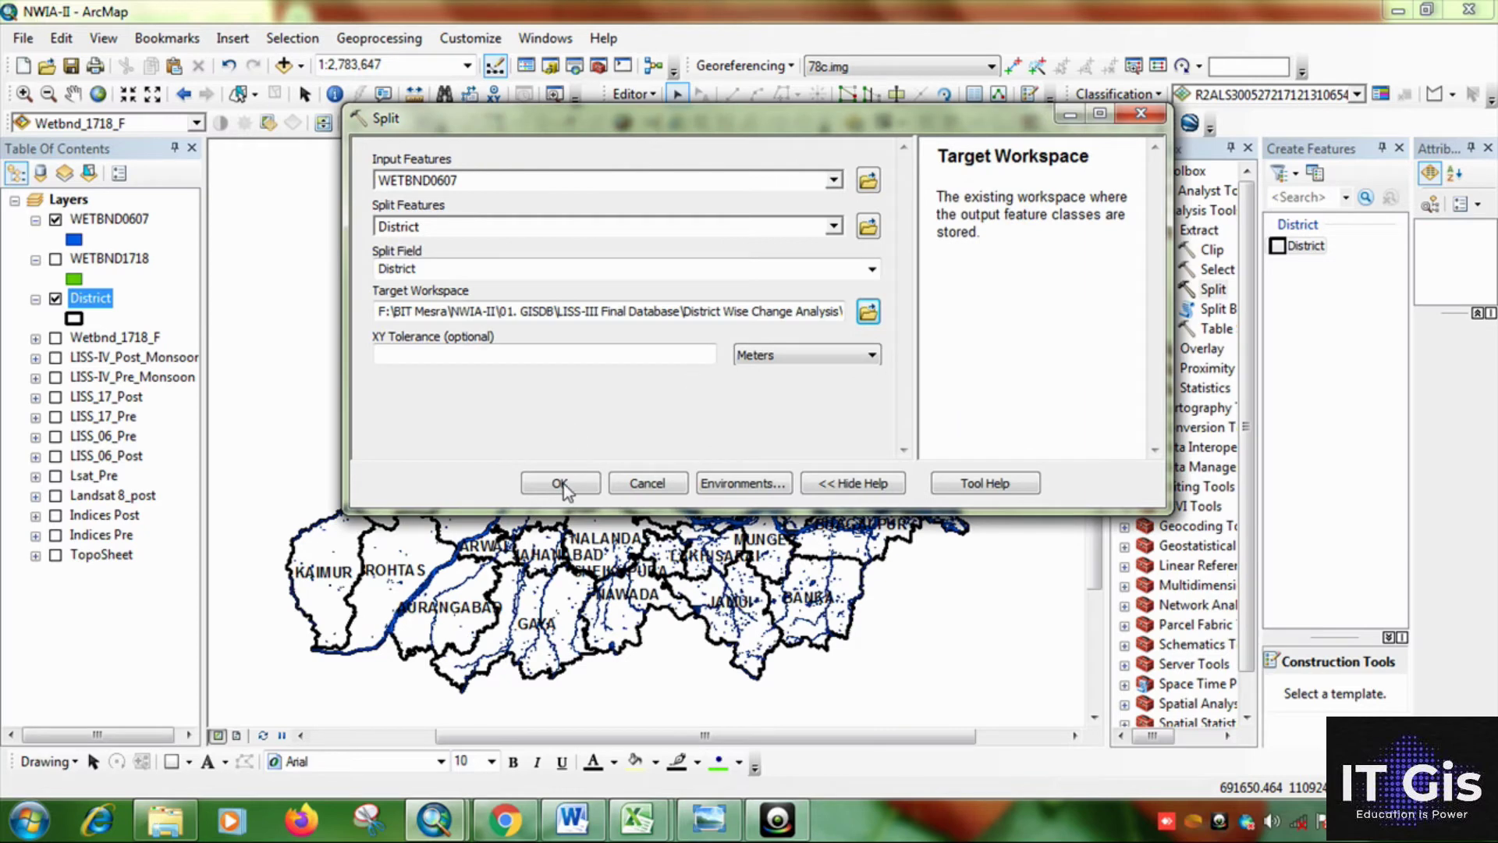
{"action": "left_click", "coordinate": [561, 484]}
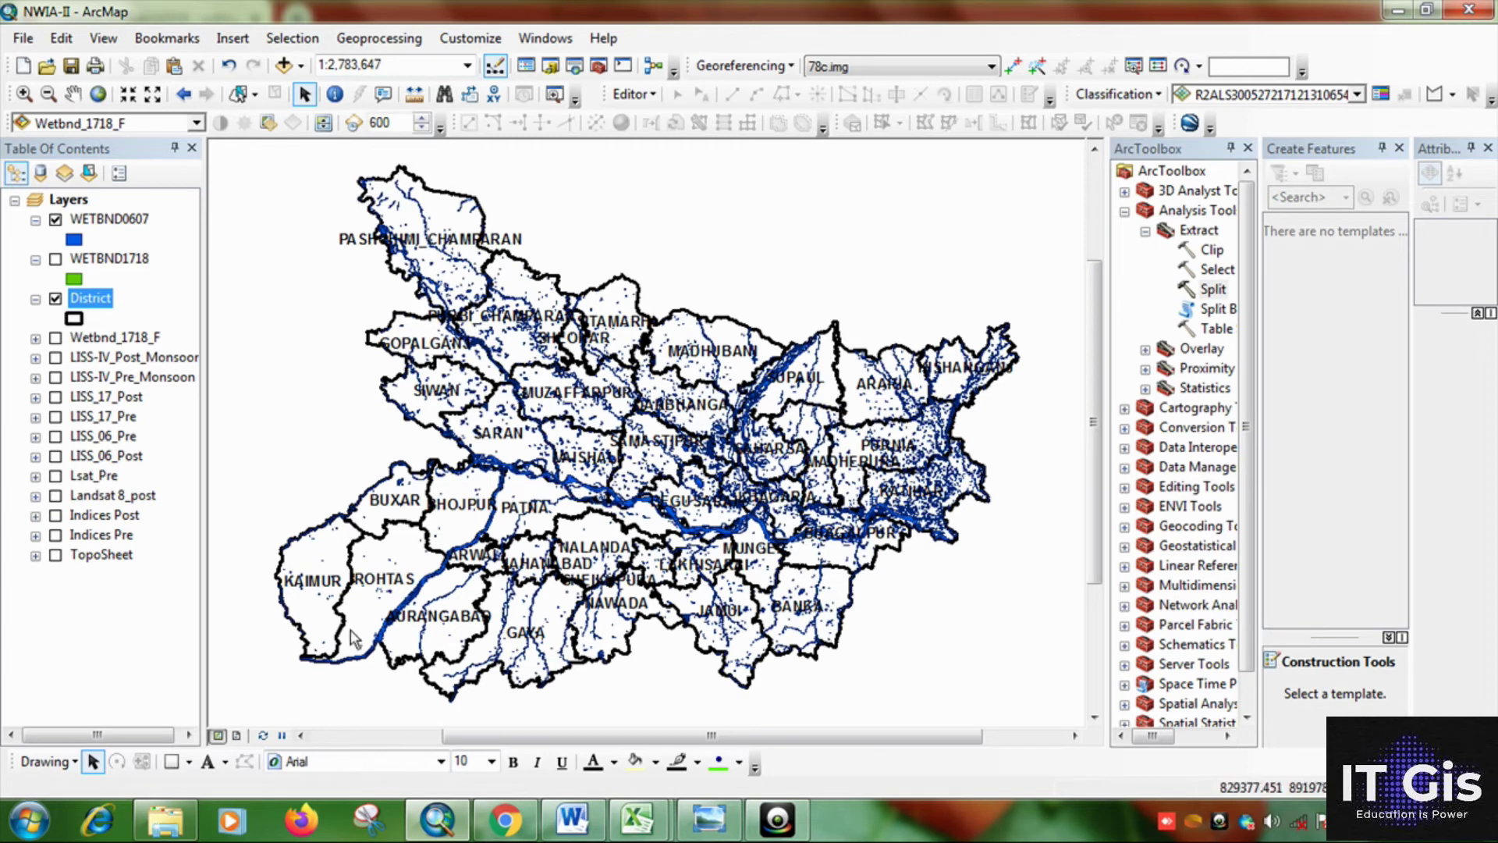
Reopen the Wetland_06 output folder in Windows Explorer.
{"action": "left_click", "coordinate": [185, 831]}
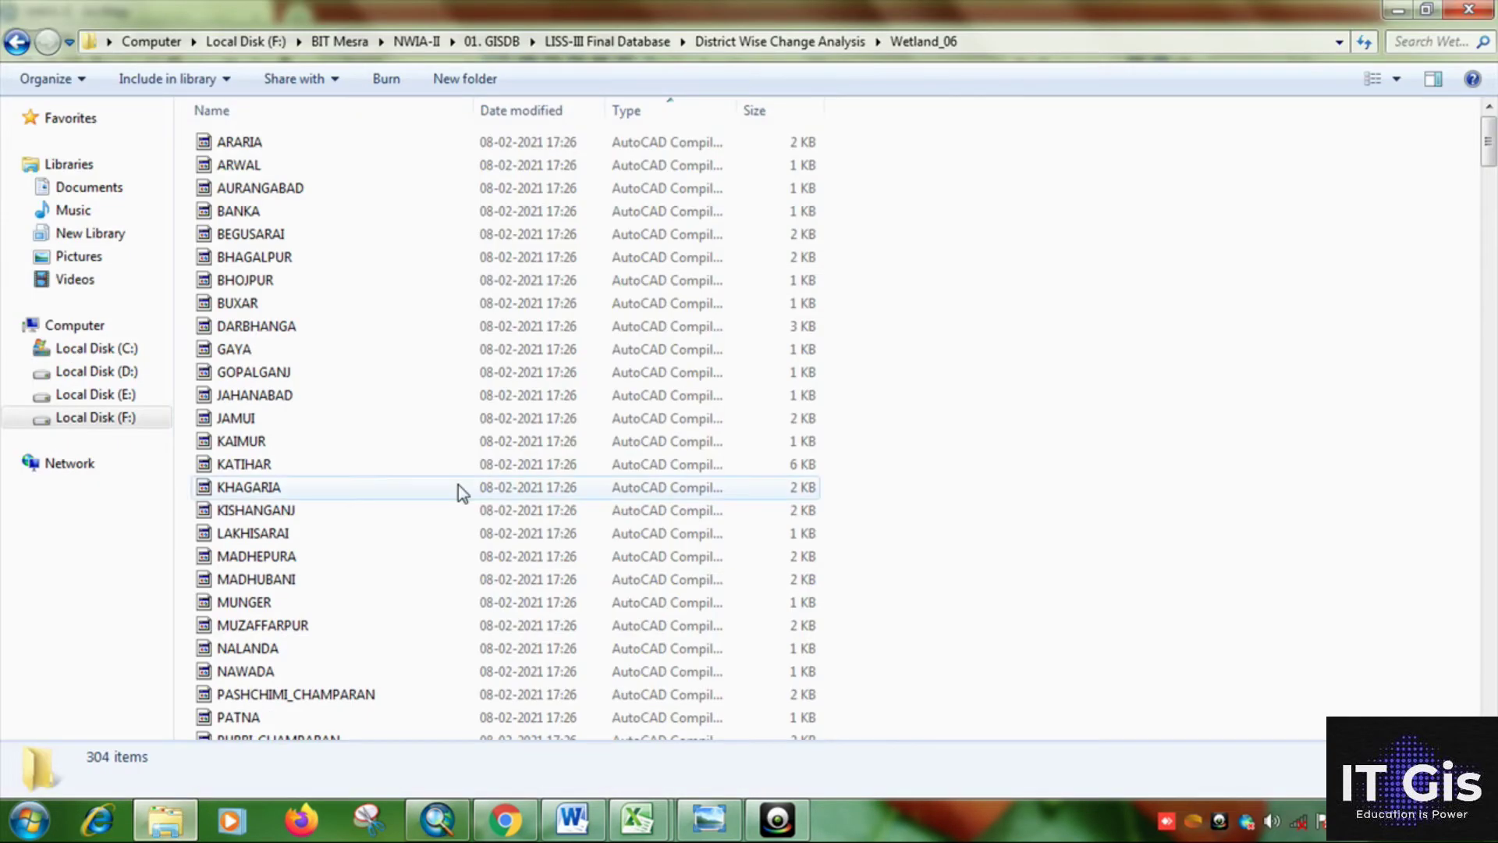
{"action": "left_click", "coordinate": [15, 45]}
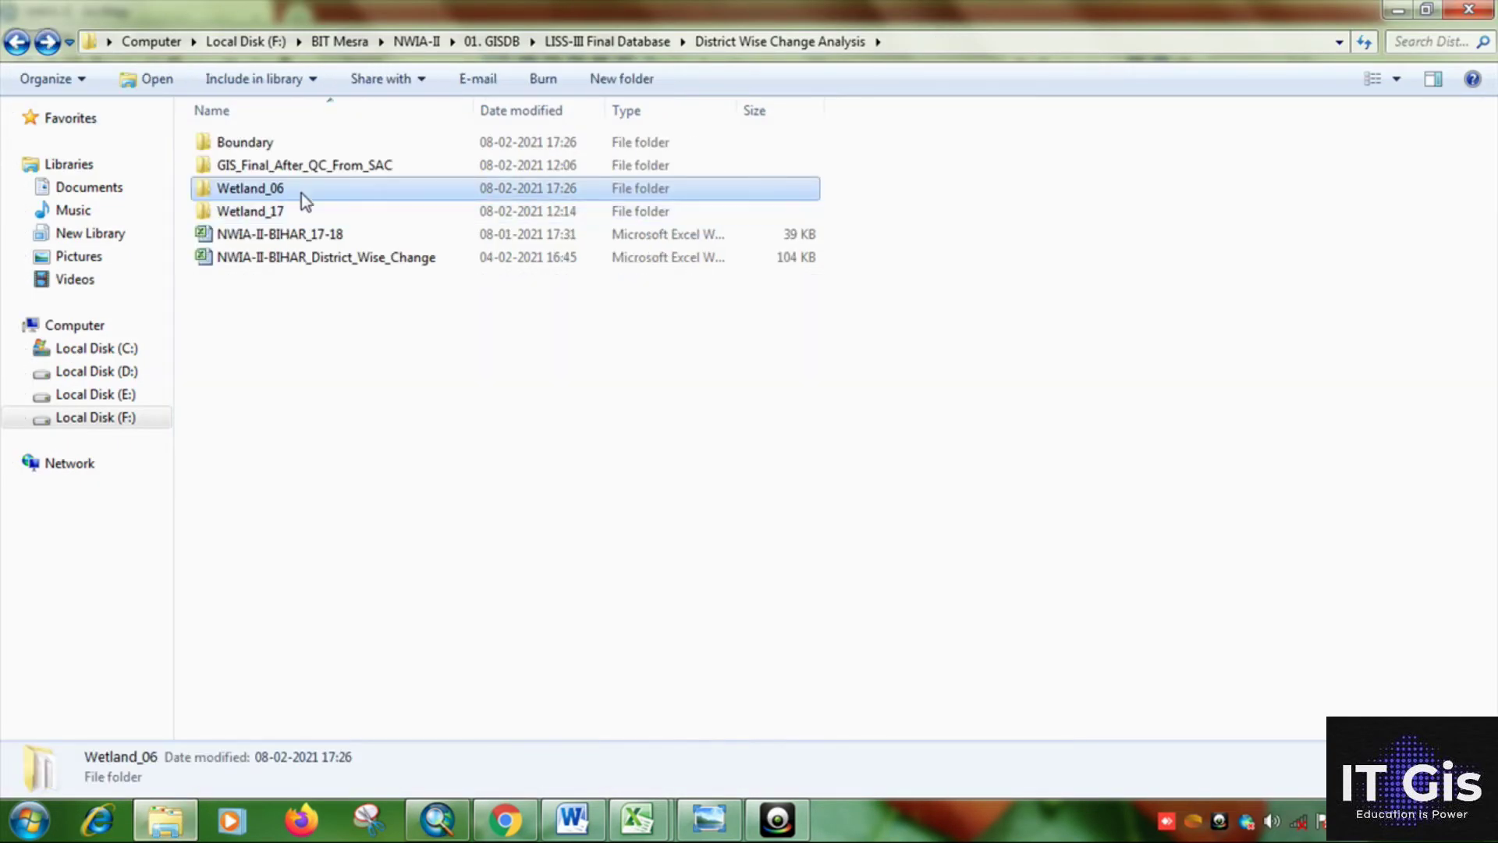
{"action": "double_click", "coordinate": [301, 191]}
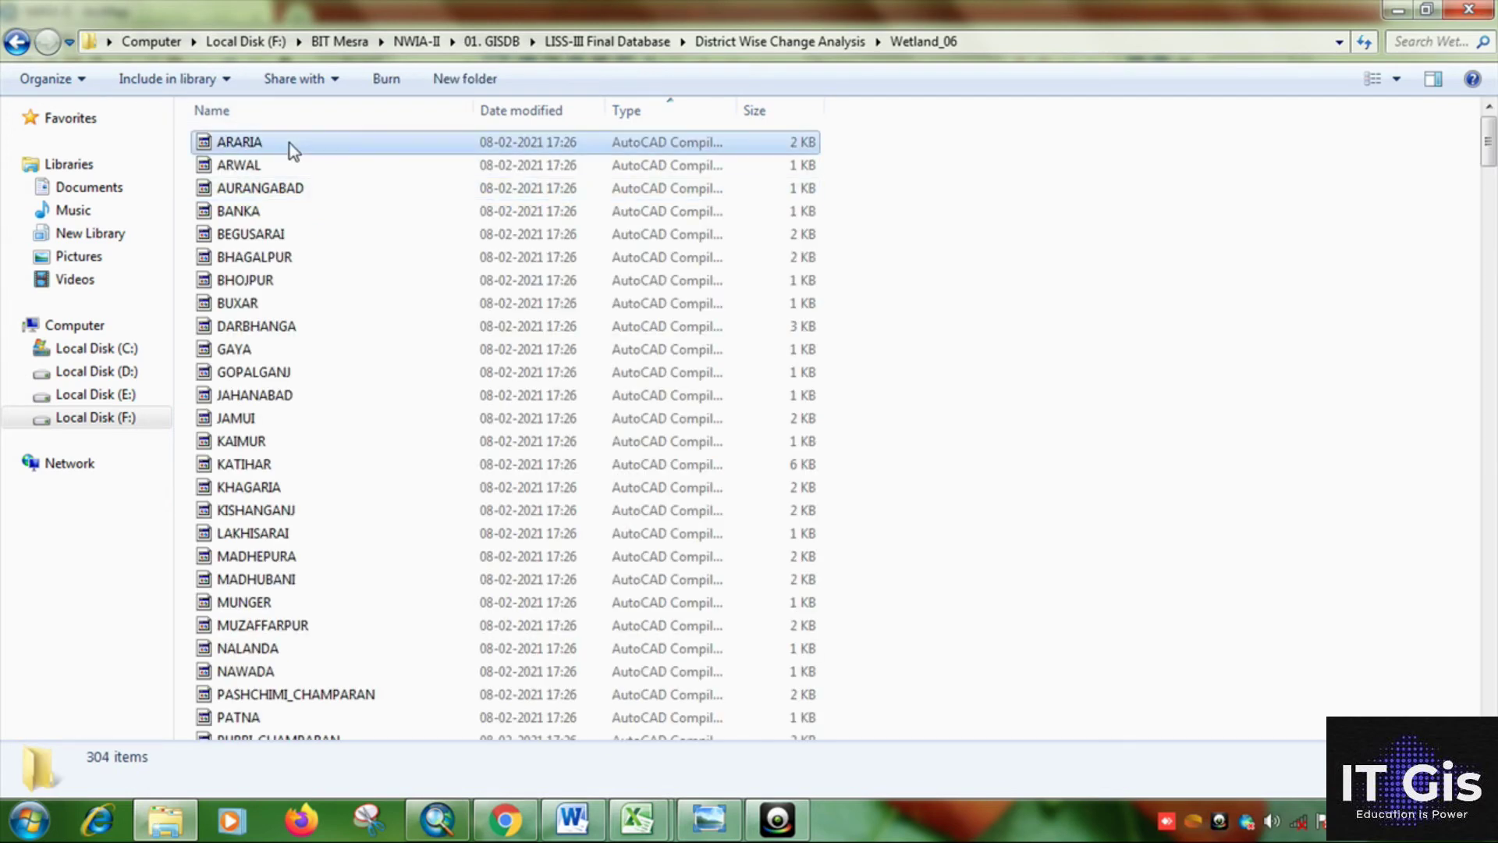
Sort the files by type and select the 38 district files, ARARIA through VAISHALI.
{"action": "left_click", "coordinate": [289, 143]}
{"action": "left_click", "coordinate": [621, 113]}
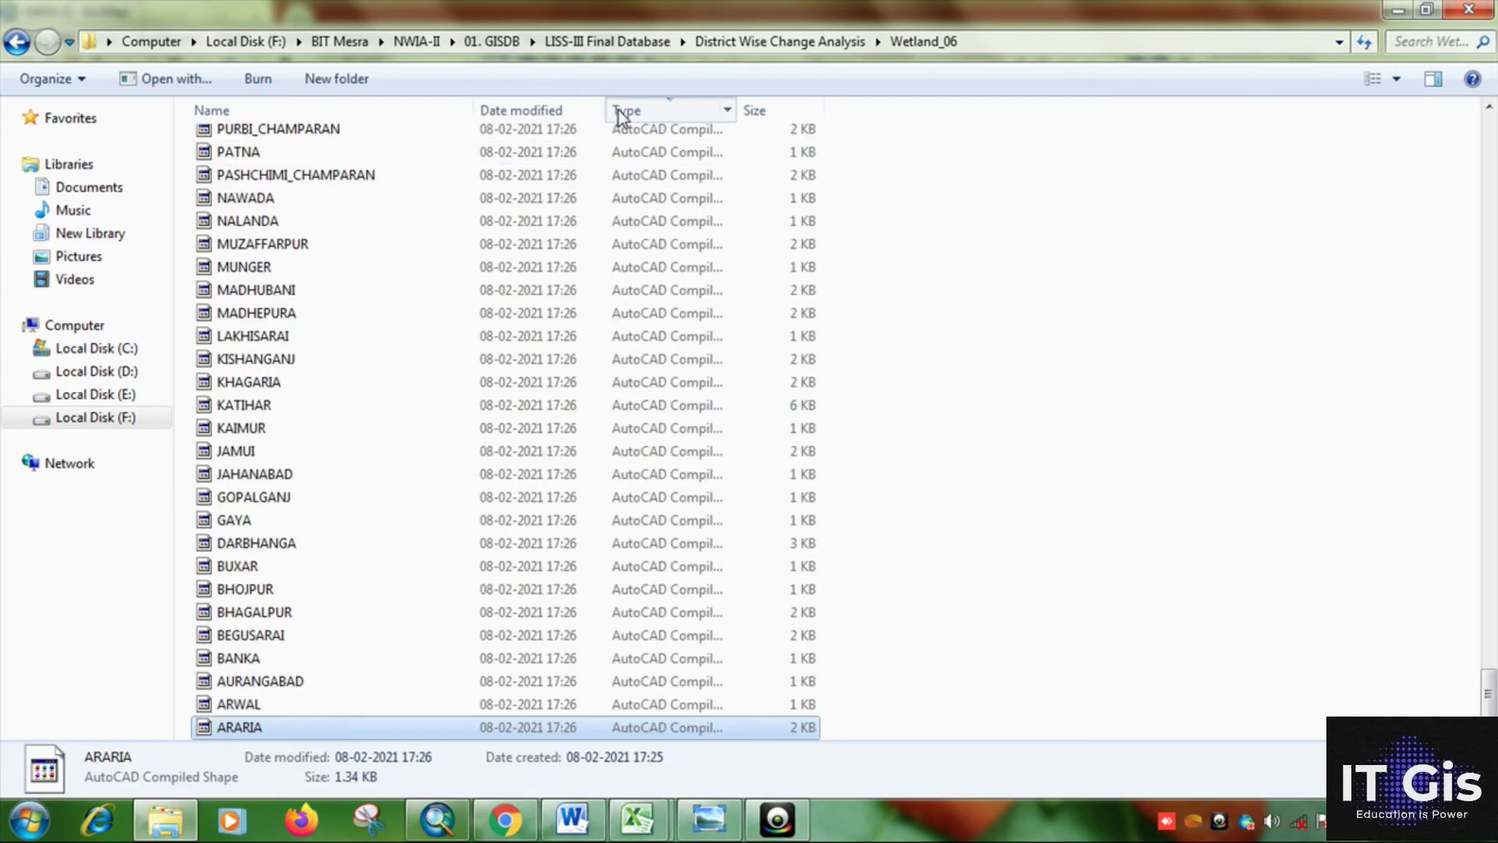
{"action": "left_click", "coordinate": [616, 114]}
{"action": "scroll", "coordinate": [390, 267], "scroll_direction": "down", "scroll_amount": 1}
{"action": "scroll", "coordinate": [388, 265], "scroll_direction": "down", "scroll_amount": 8}
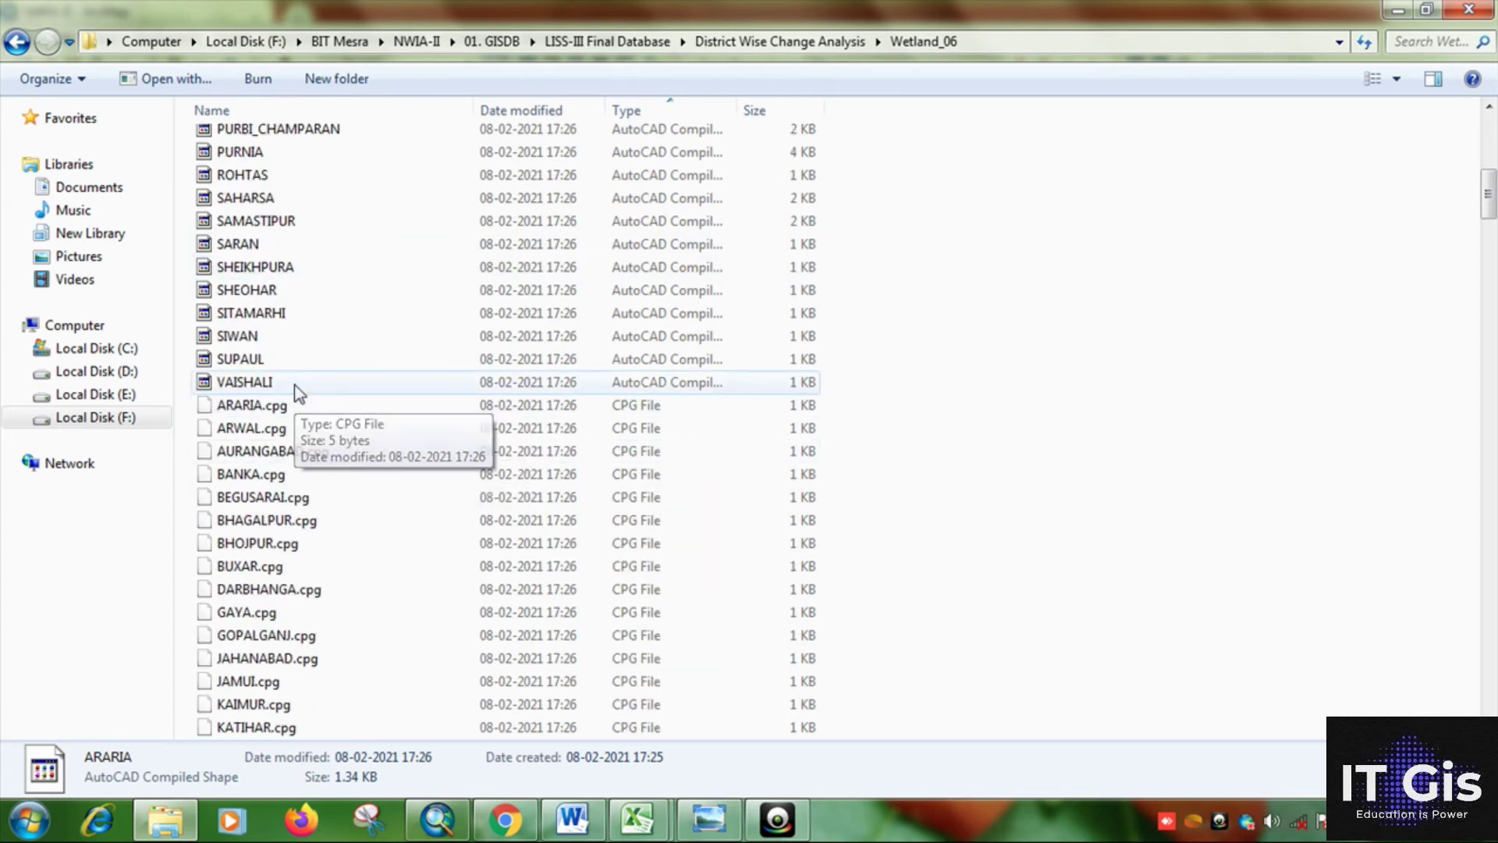
{"action": "left_click", "coordinate": [294, 385], "text": "shift"}
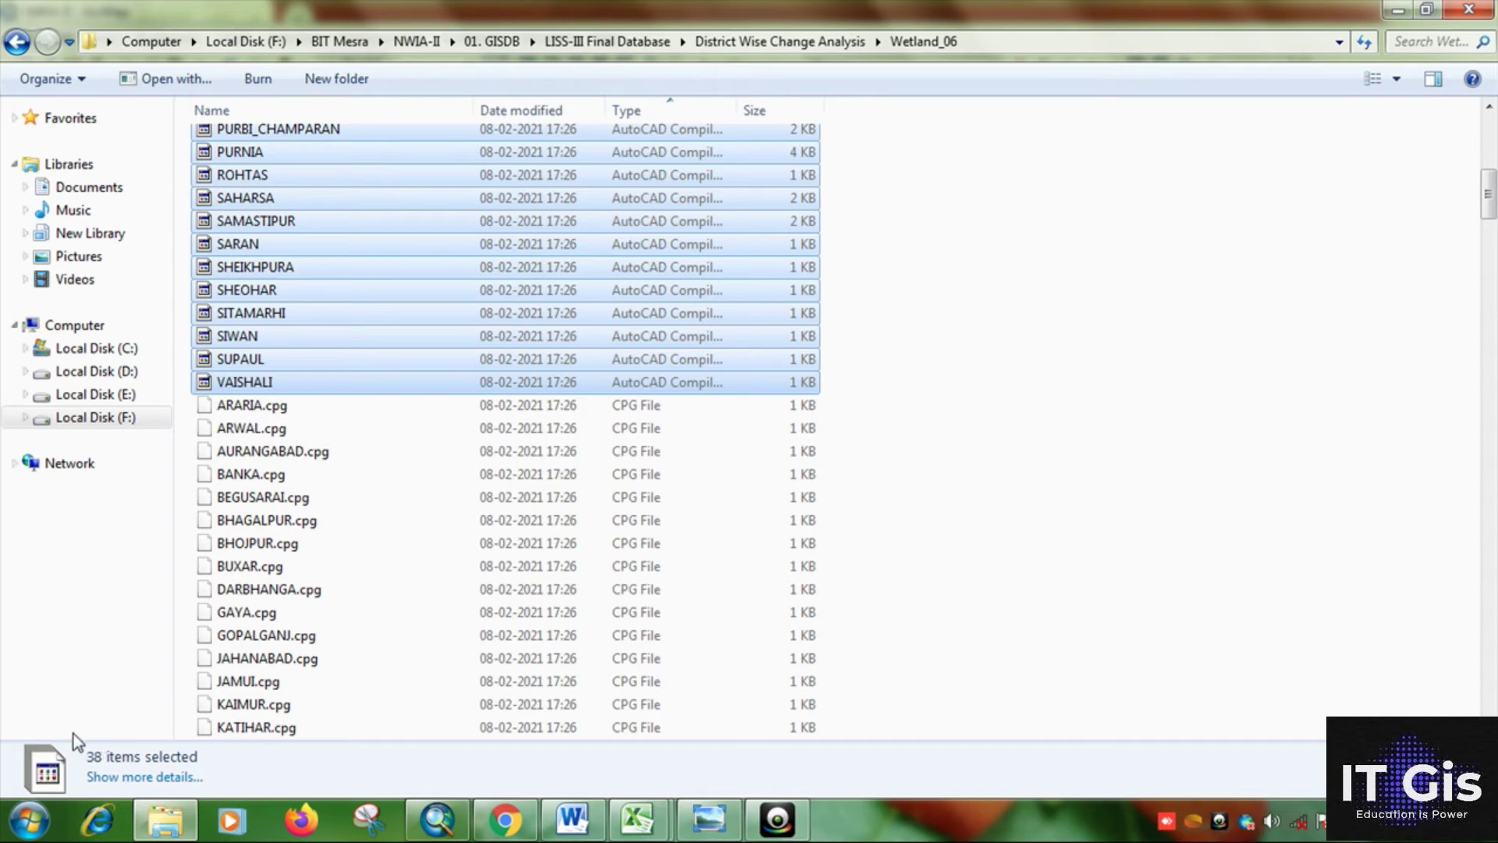
Return to ArcMap, reopen the District attribute table showing 38 districts, then close it.
{"action": "left_click", "coordinate": [1398, 10]}
{"action": "right_click", "coordinate": [102, 300]}
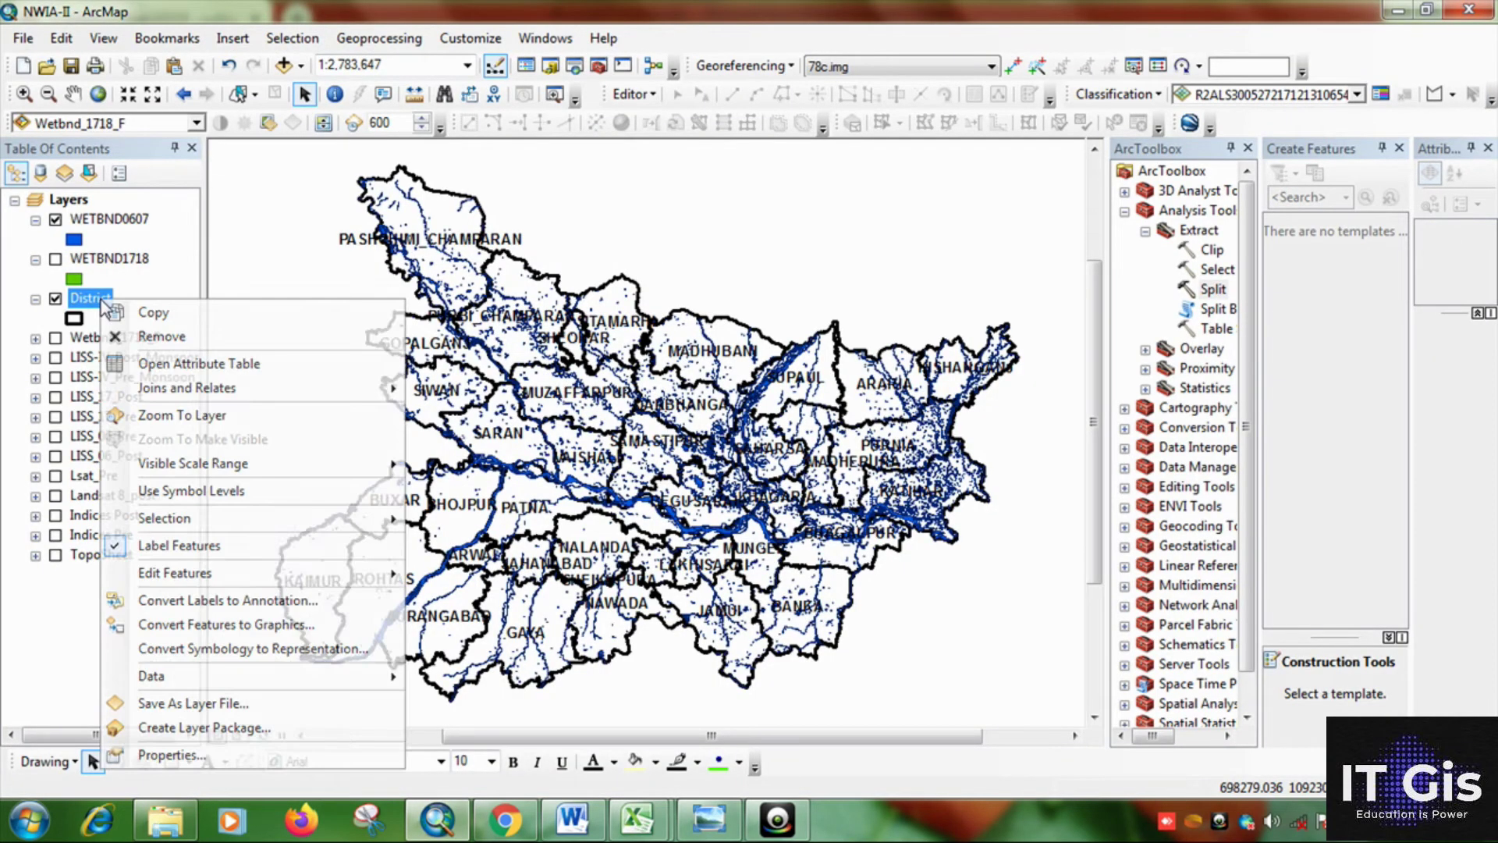
{"action": "left_click", "coordinate": [178, 365]}
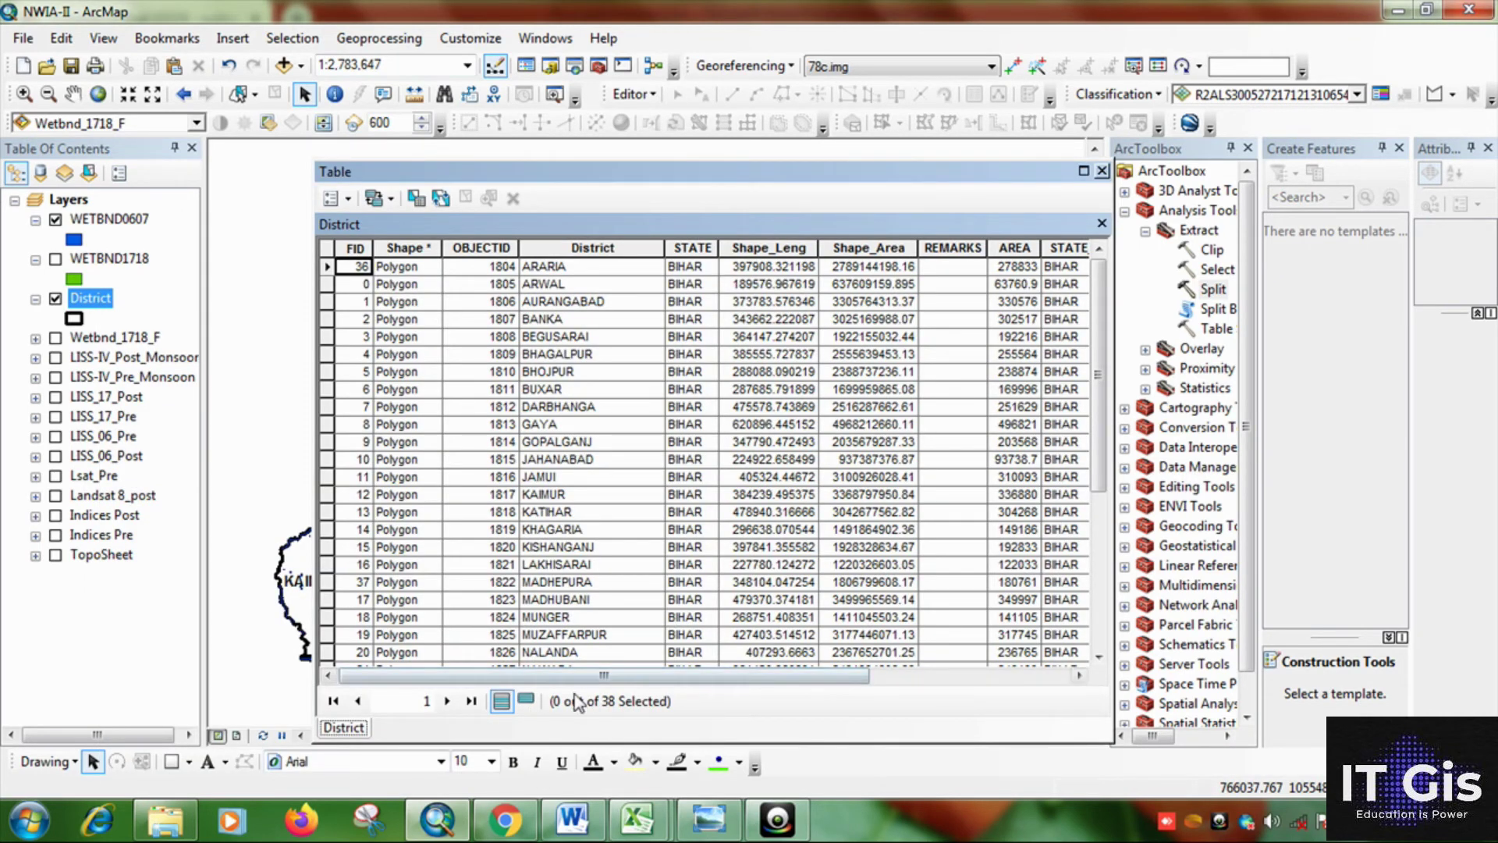
{"action": "left_click", "coordinate": [1102, 171]}
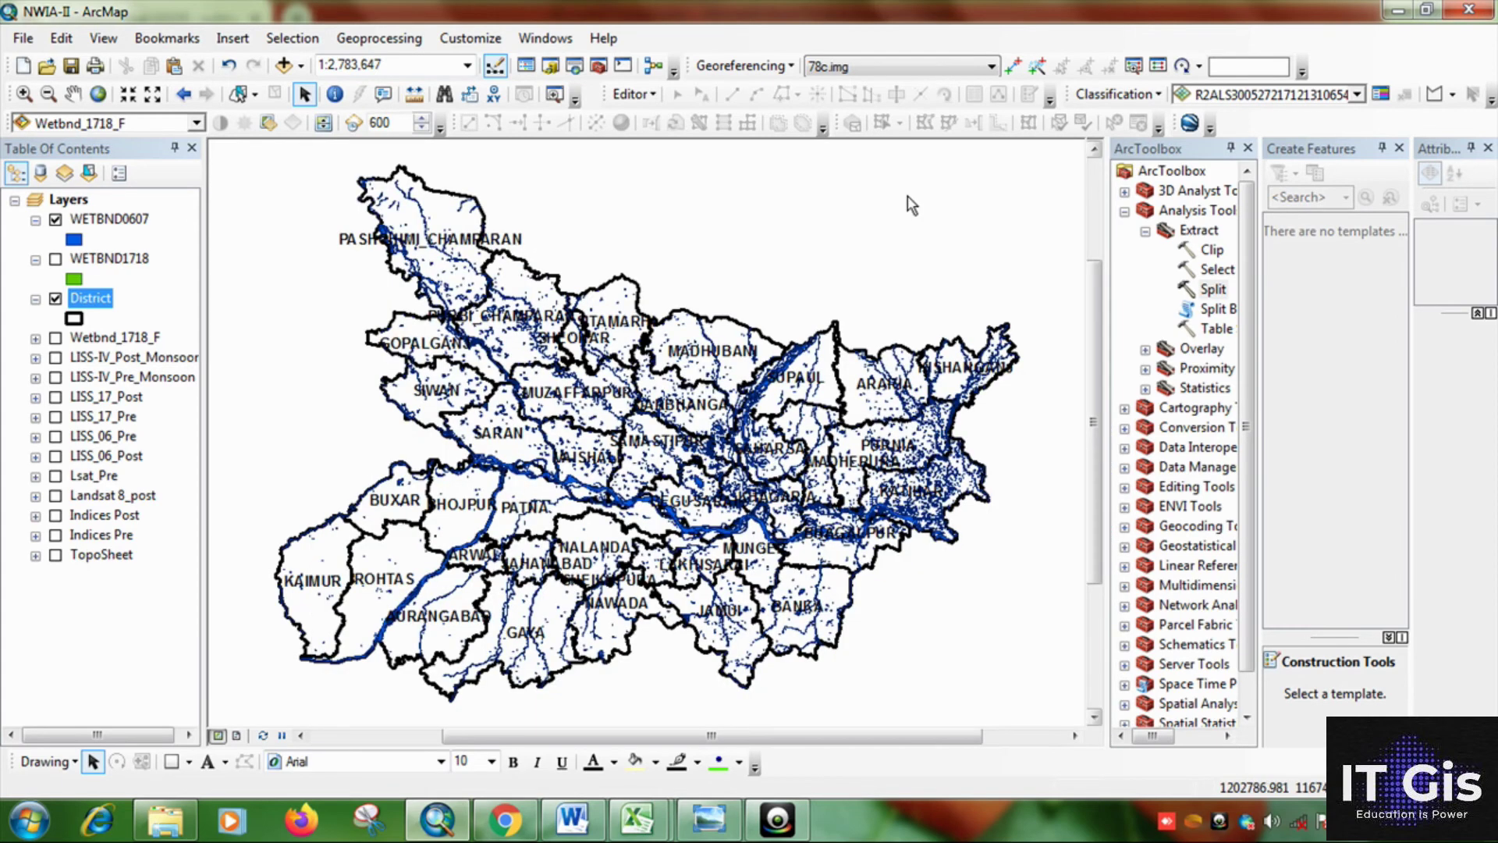
Add ARARIA.shp through BHOJPUR.shp from the Wetland_06 folder to the map.
{"action": "left_click", "coordinate": [283, 66]}
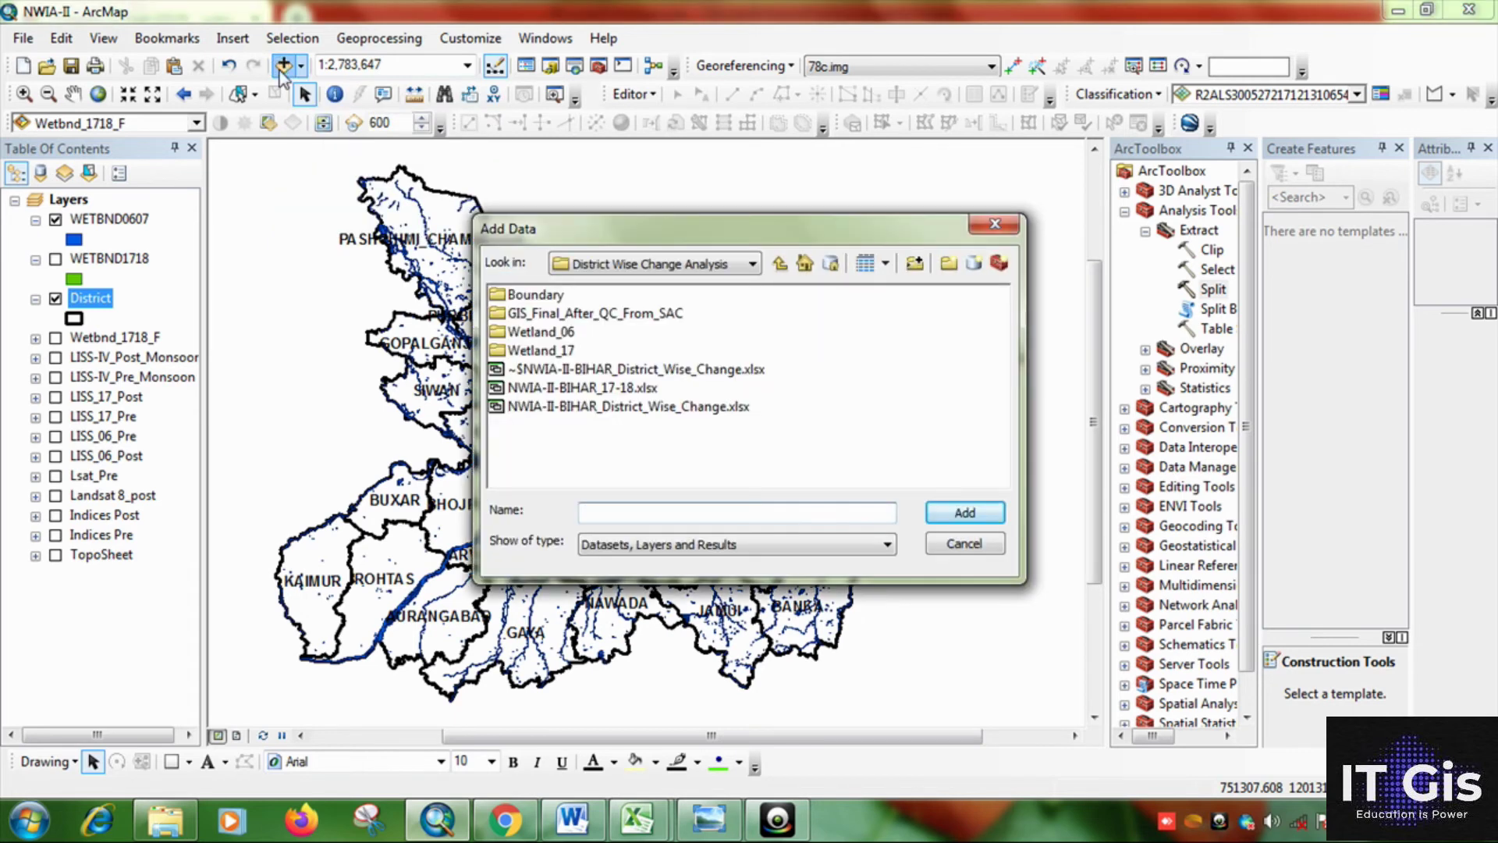
{"action": "double_click", "coordinate": [539, 331]}
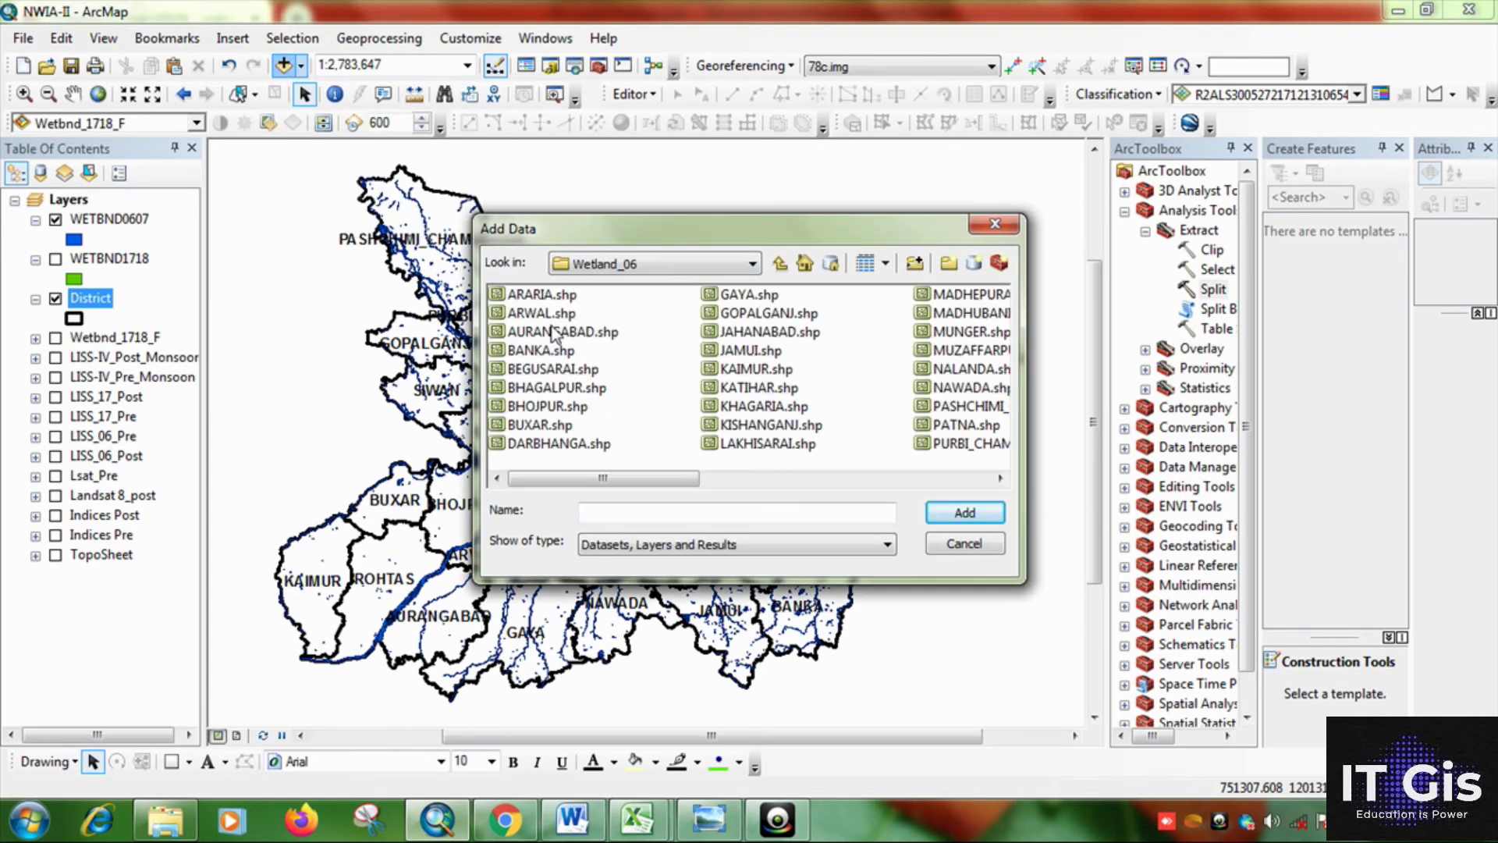
{"action": "left_click", "coordinate": [553, 304]}
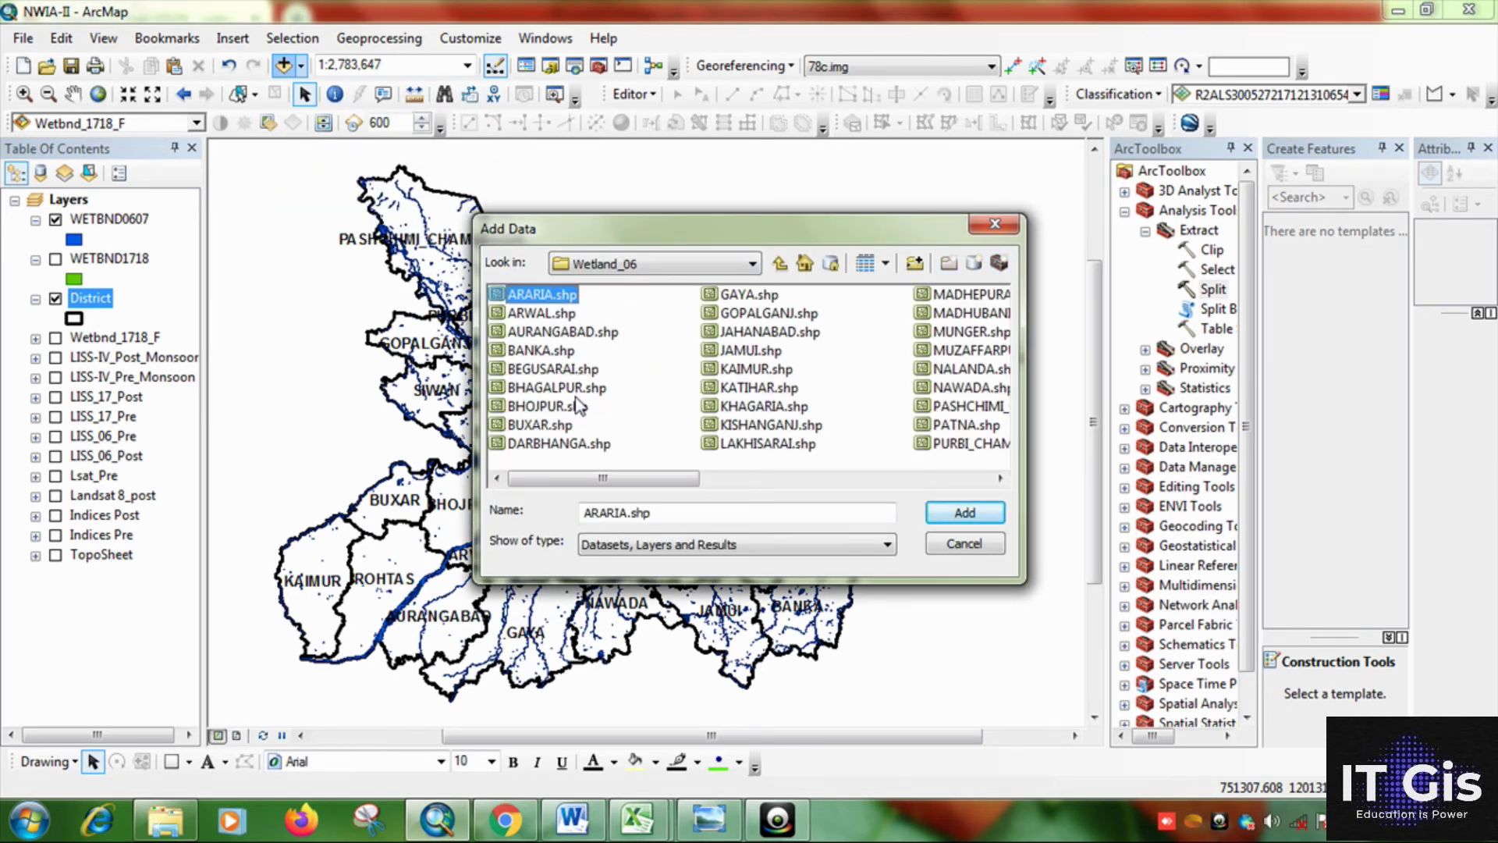
{"action": "left_click", "coordinate": [562, 406], "text": "shift"}
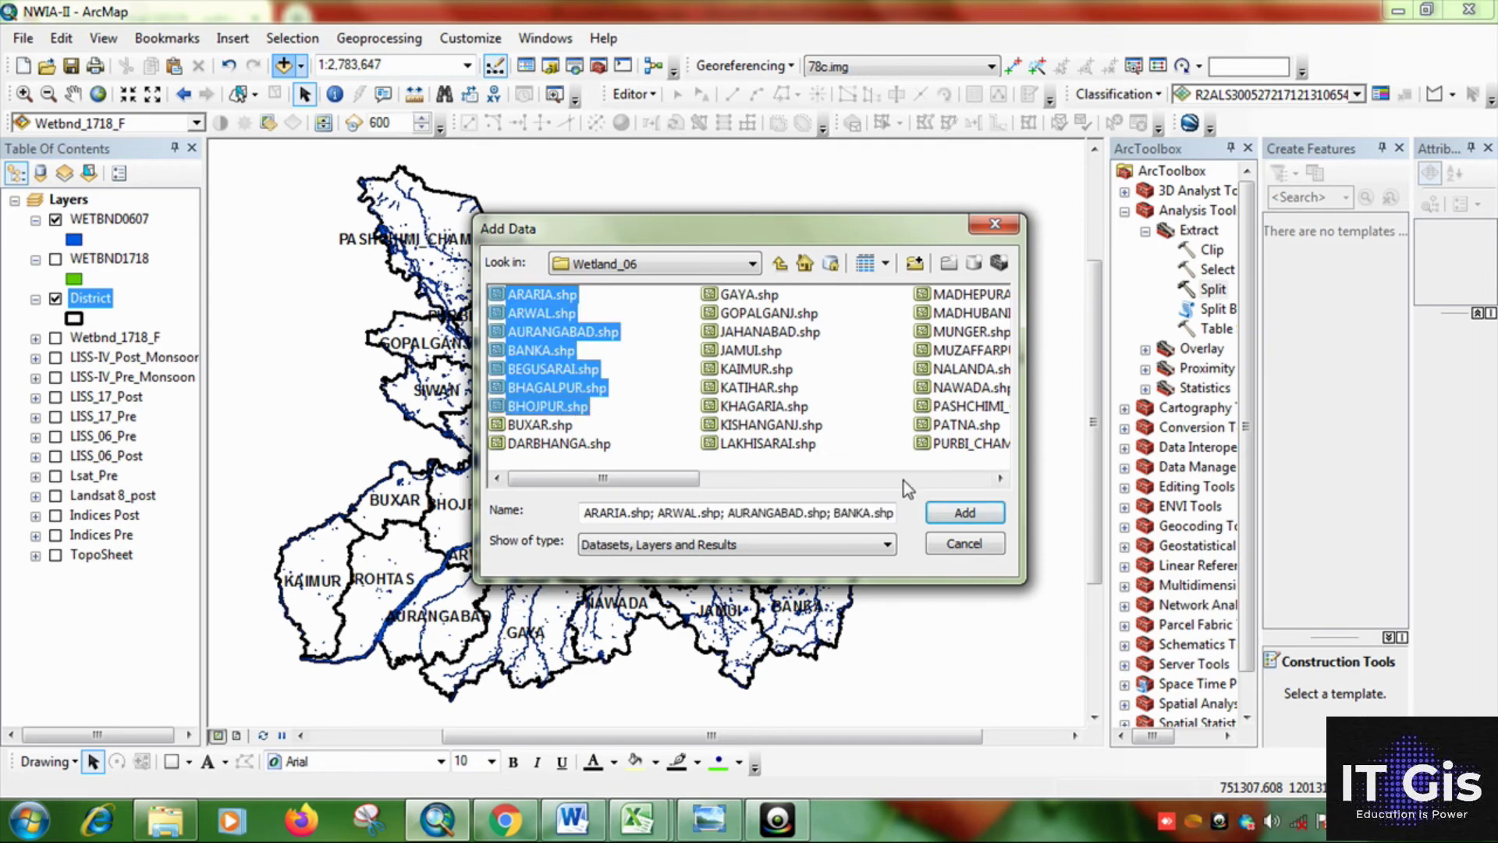
{"action": "left_click", "coordinate": [963, 512]}
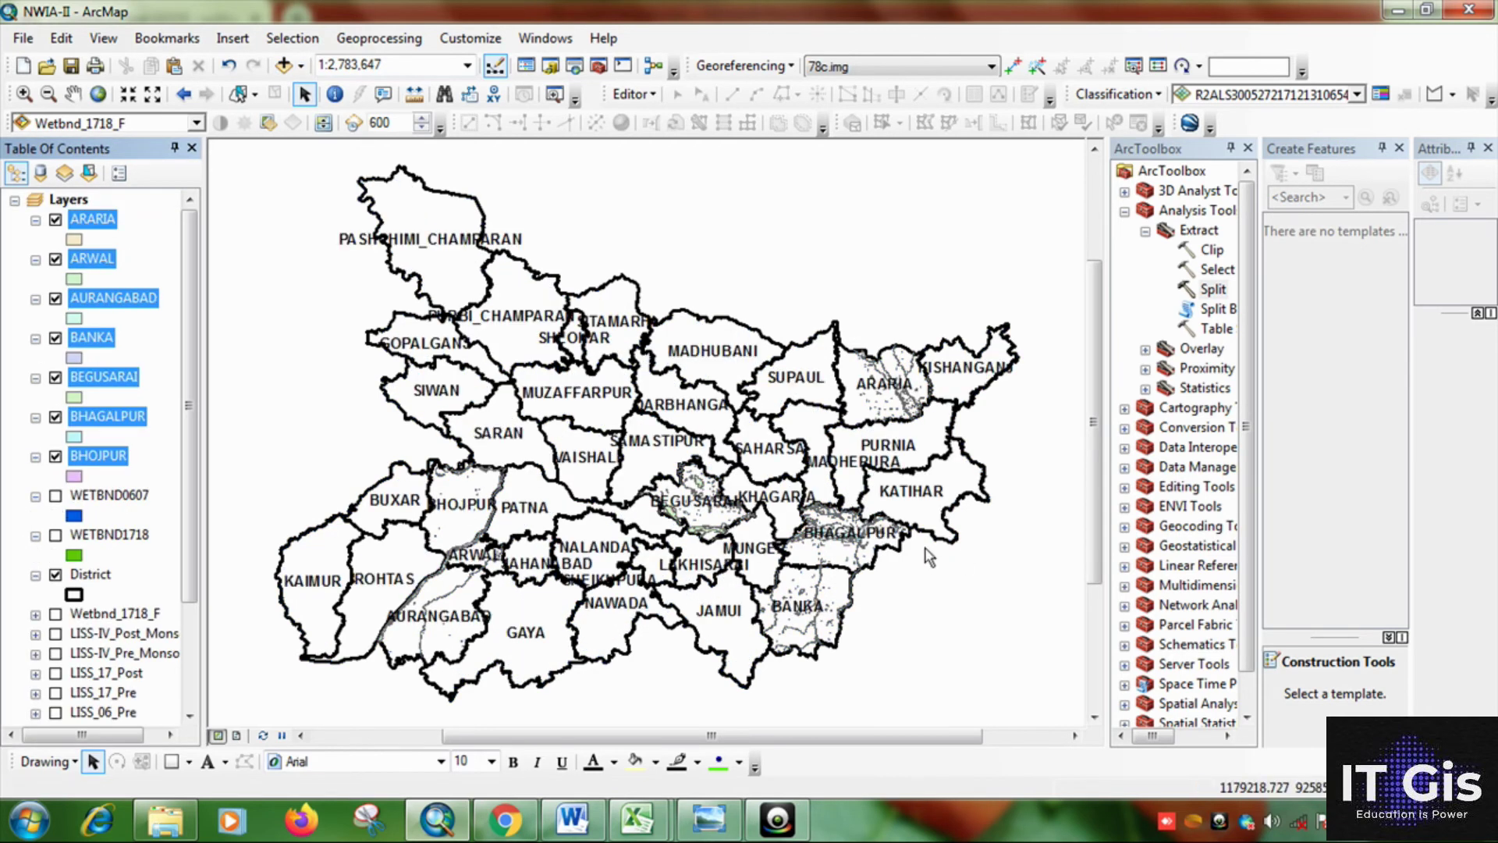
Pan the map, turn off District boundaries, and select BHAGALPUR, keeping it visible.
{"action": "left_click_drag", "start_coordinate": [446, 450], "coordinate": [390, 334]}
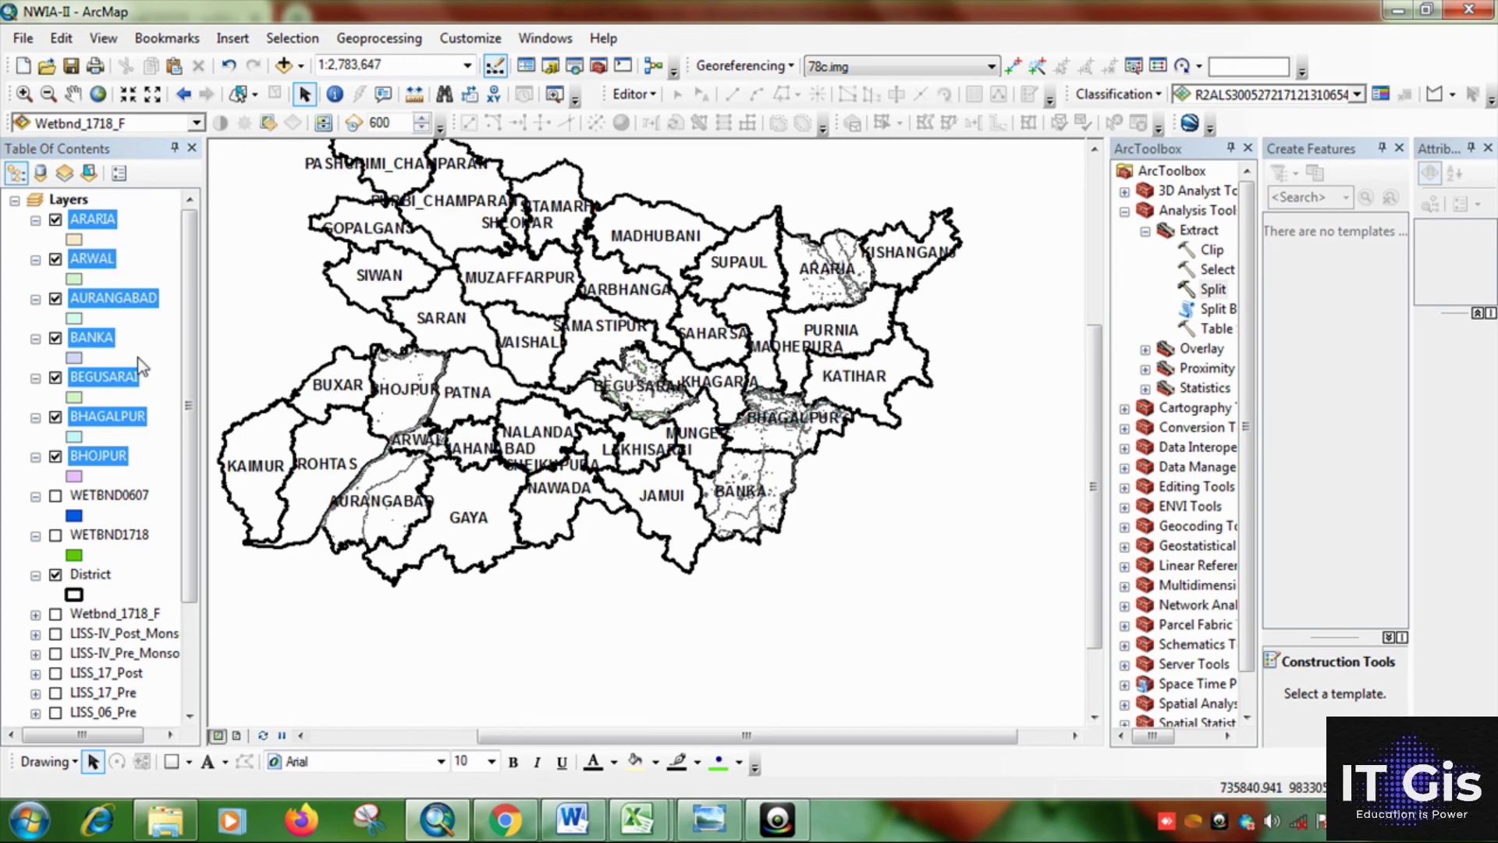
{"action": "left_click", "coordinate": [56, 575]}
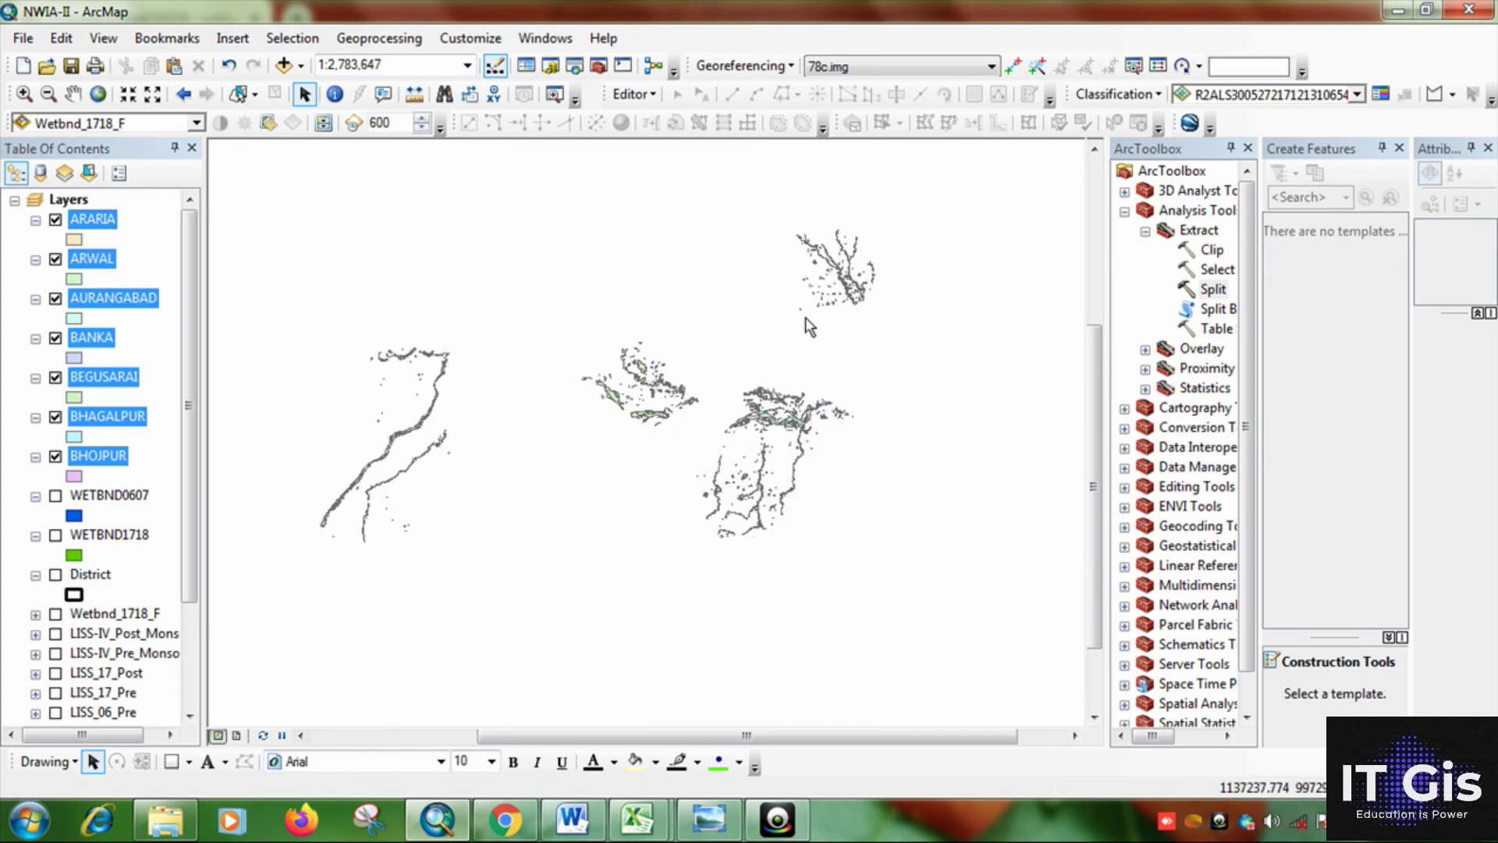
{"action": "left_click", "coordinate": [56, 575]}
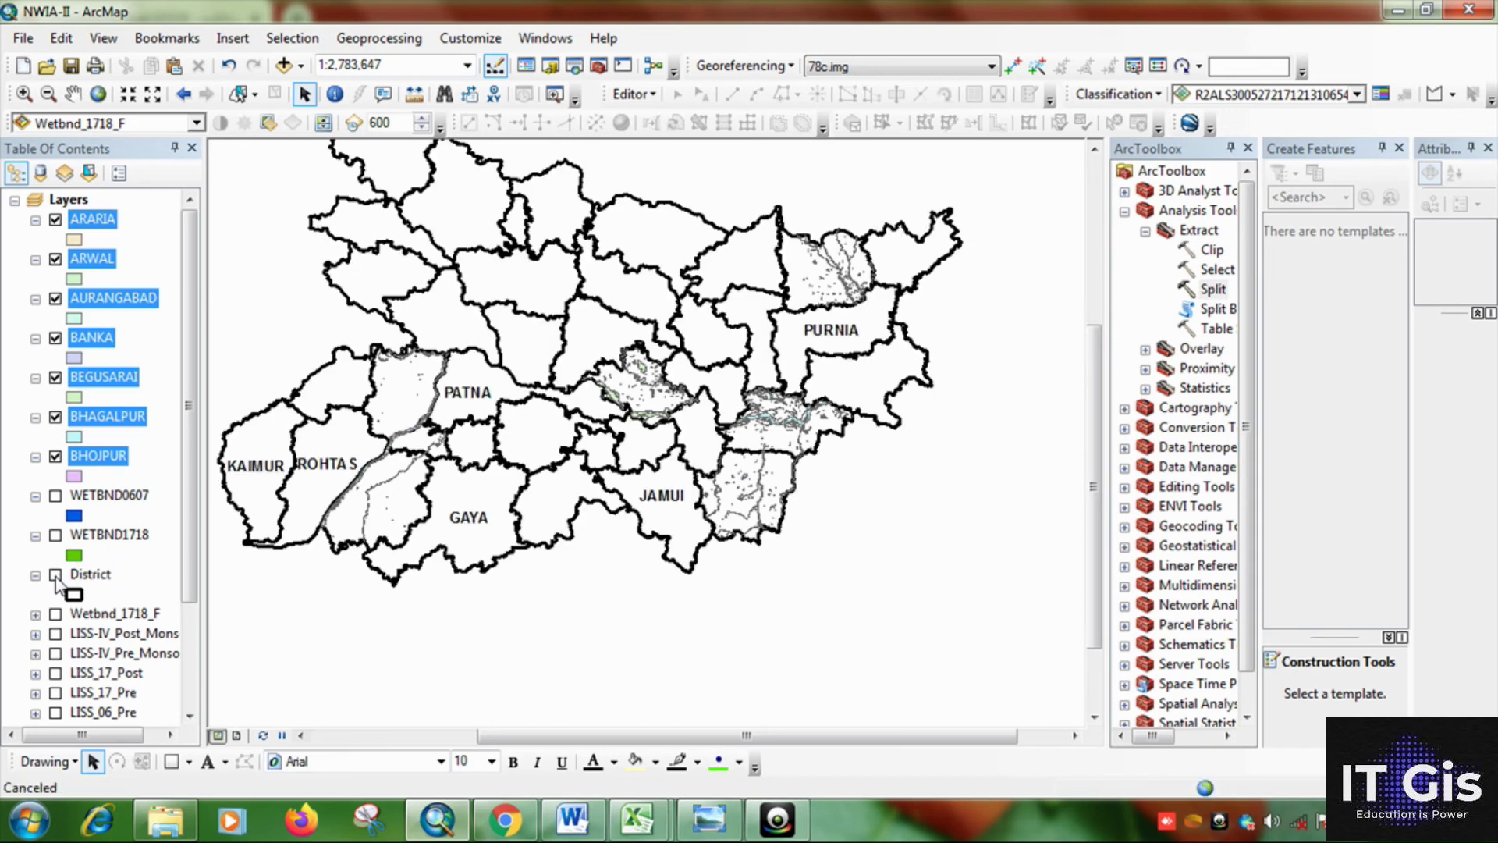
{"action": "left_click", "coordinate": [55, 575]}
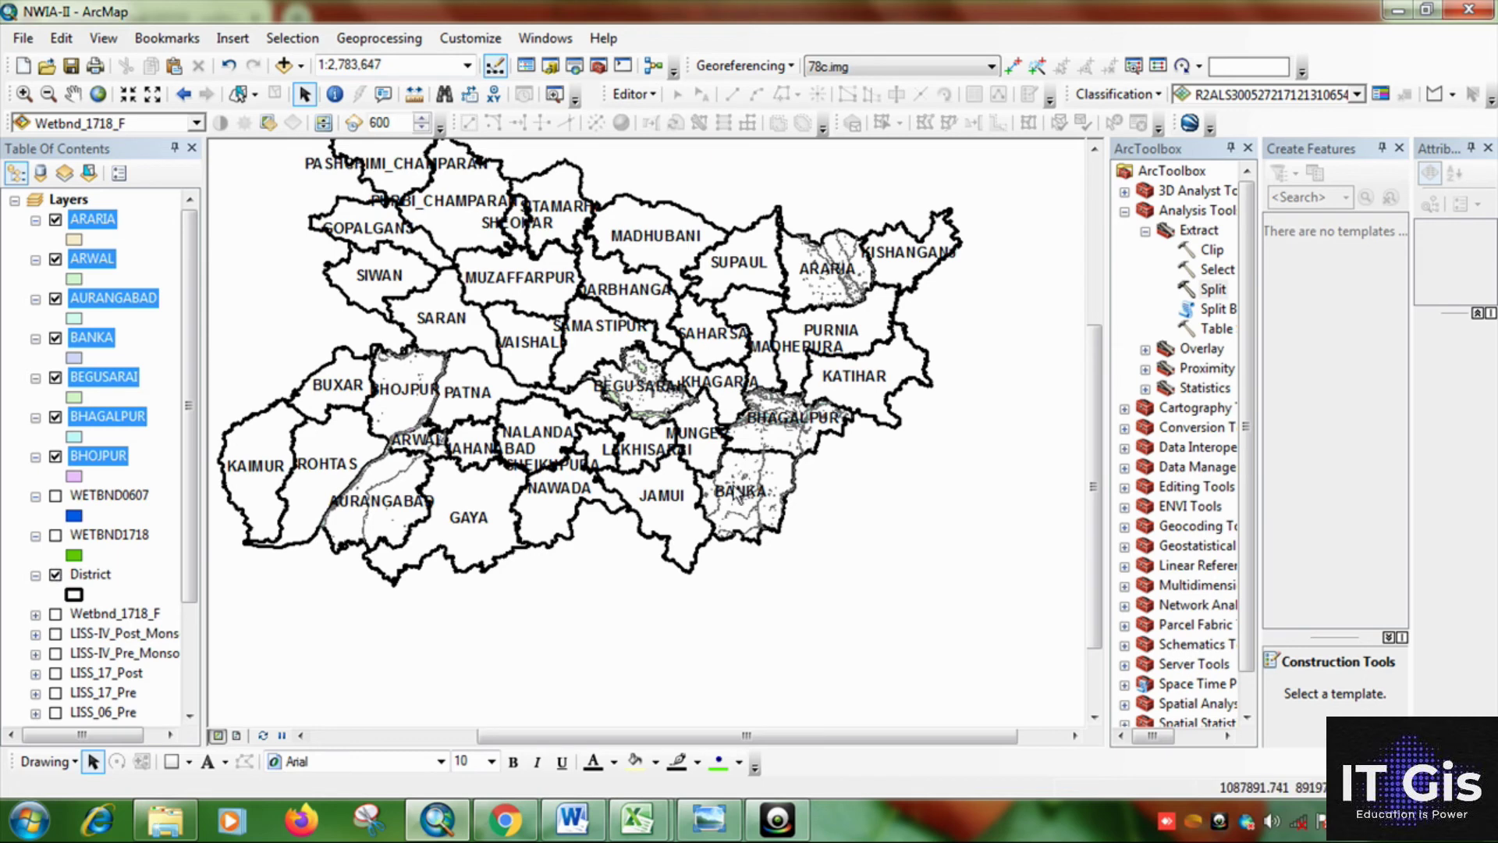
{"action": "left_click", "coordinate": [56, 576]}
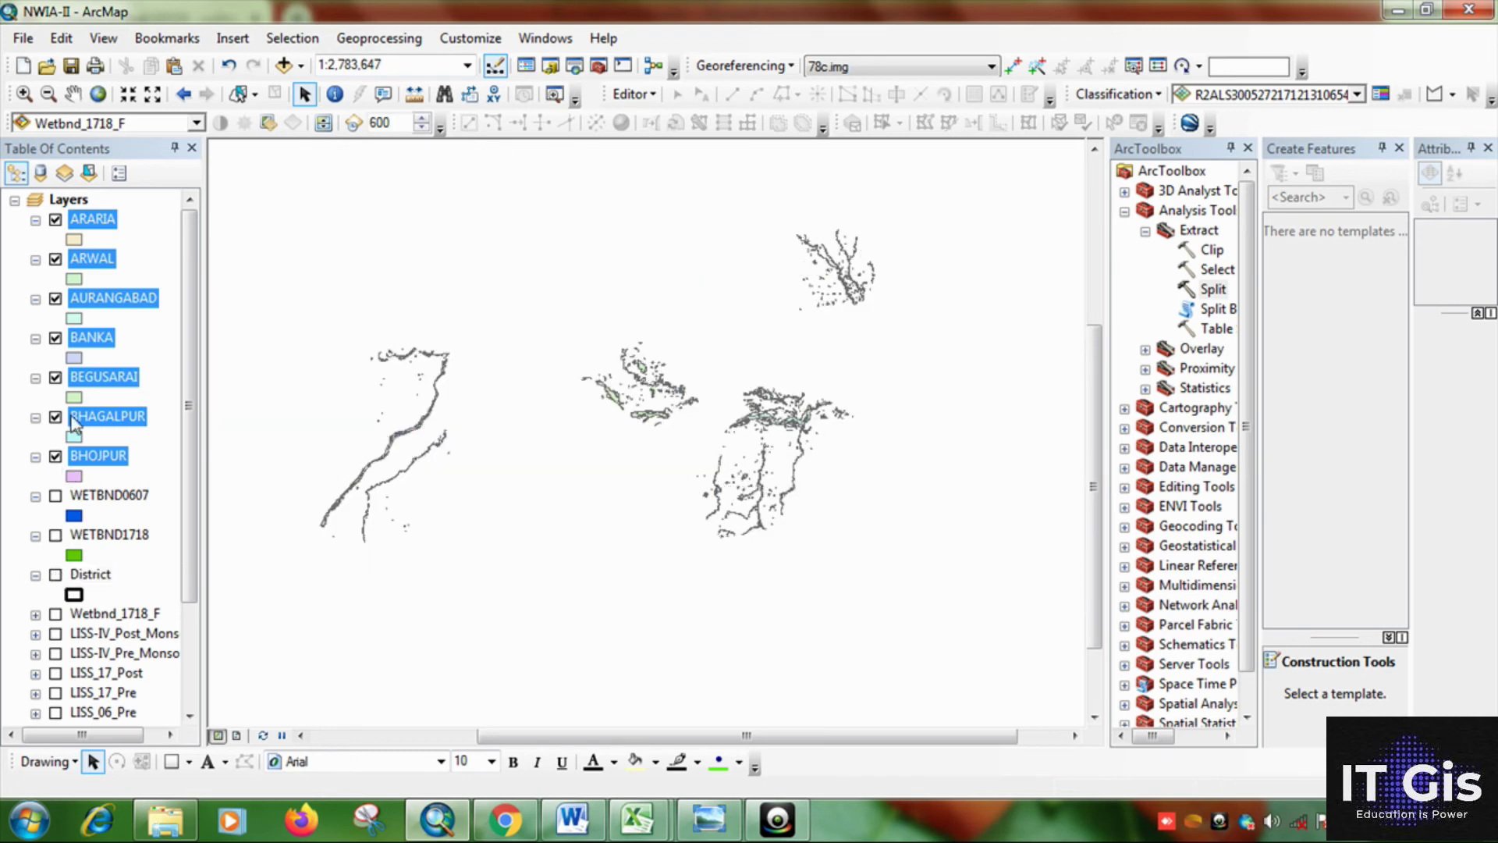
{"action": "left_click", "coordinate": [115, 422]}
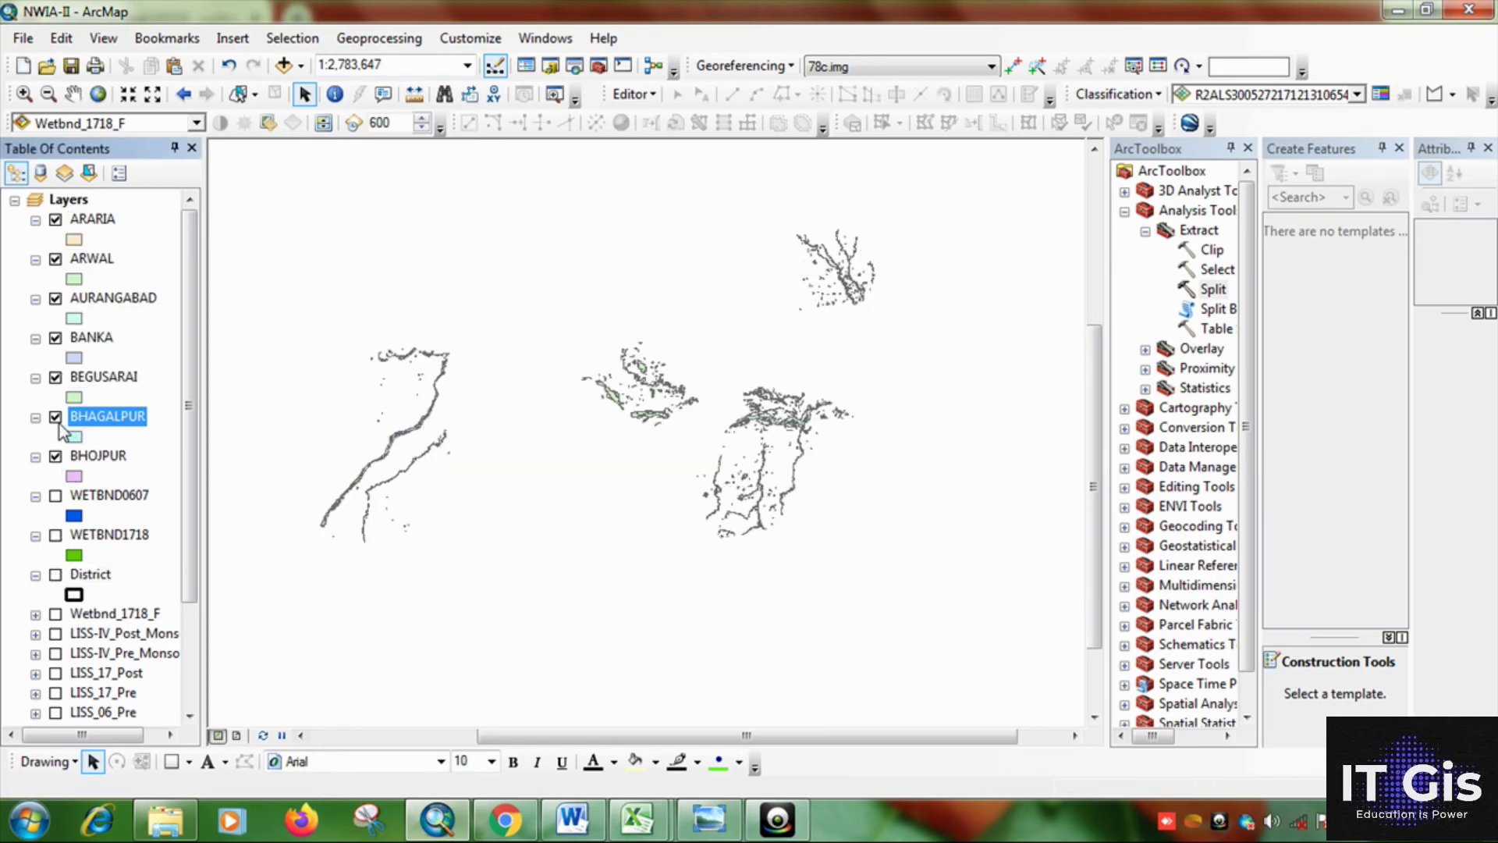
{"action": "left_click", "coordinate": [59, 424]}
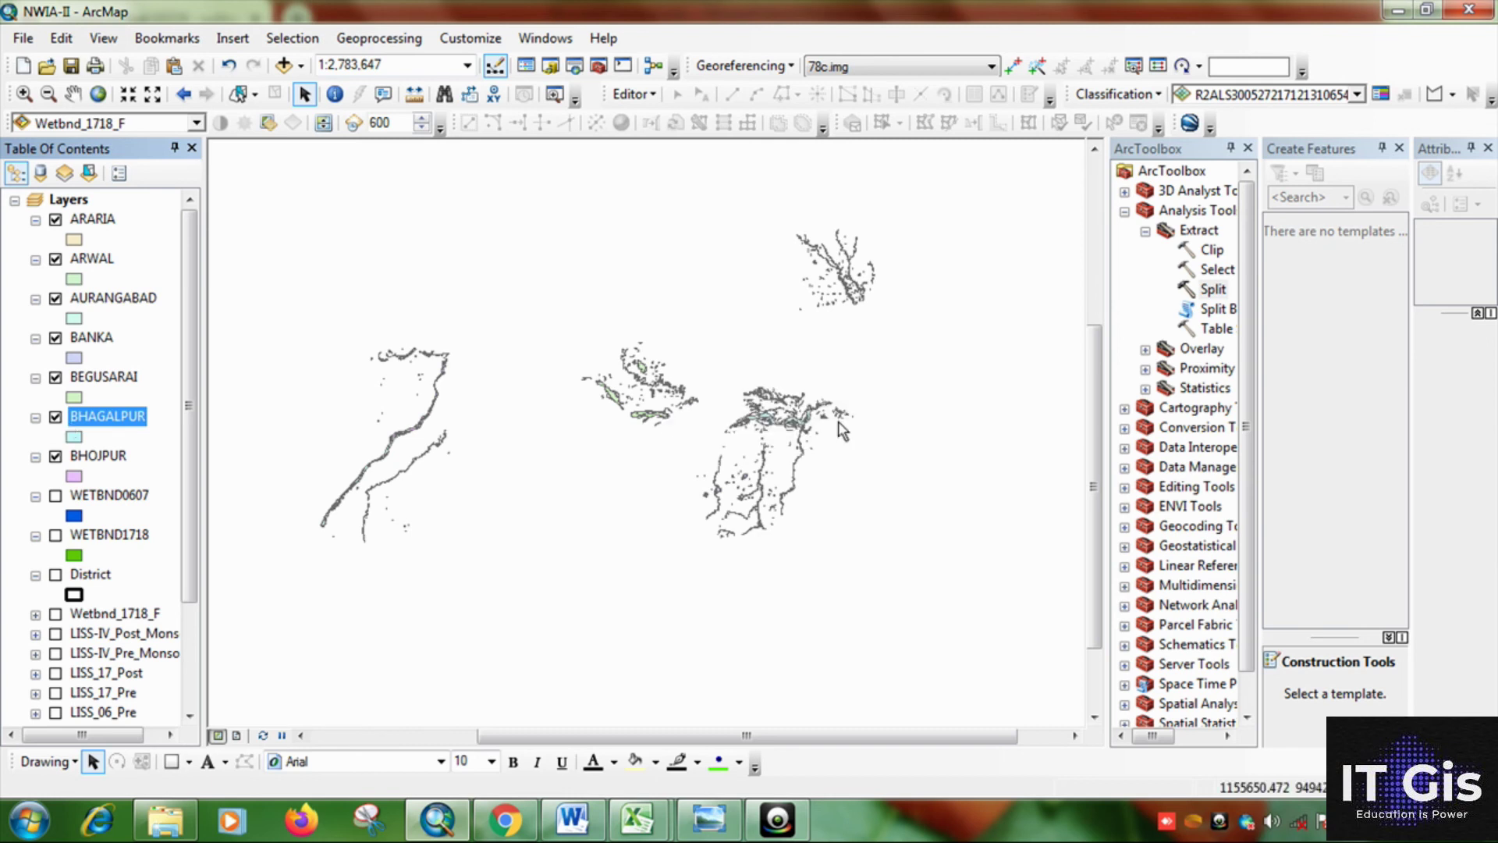
Zoom and pan in closely on the river wetland straddling the BHAGALPUR–BANKA district border.
{"action": "left_click_drag", "start_coordinate": [691, 400], "coordinate": [811, 487]}
{"action": "left_click_drag", "start_coordinate": [838, 410], "coordinate": [761, 379]}
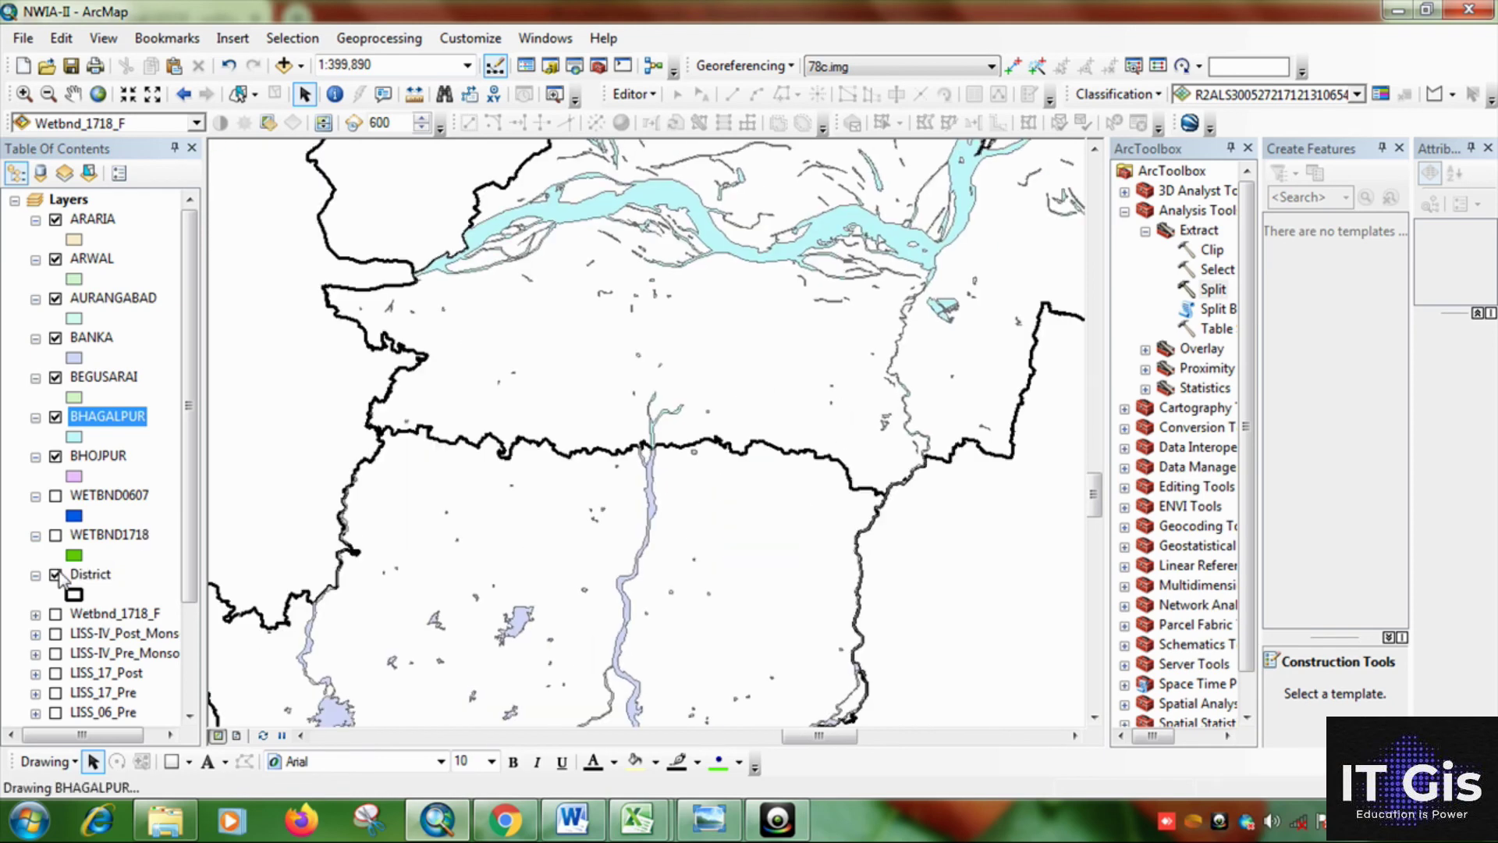
{"action": "left_click_drag", "start_coordinate": [854, 490], "coordinate": [800, 382]}
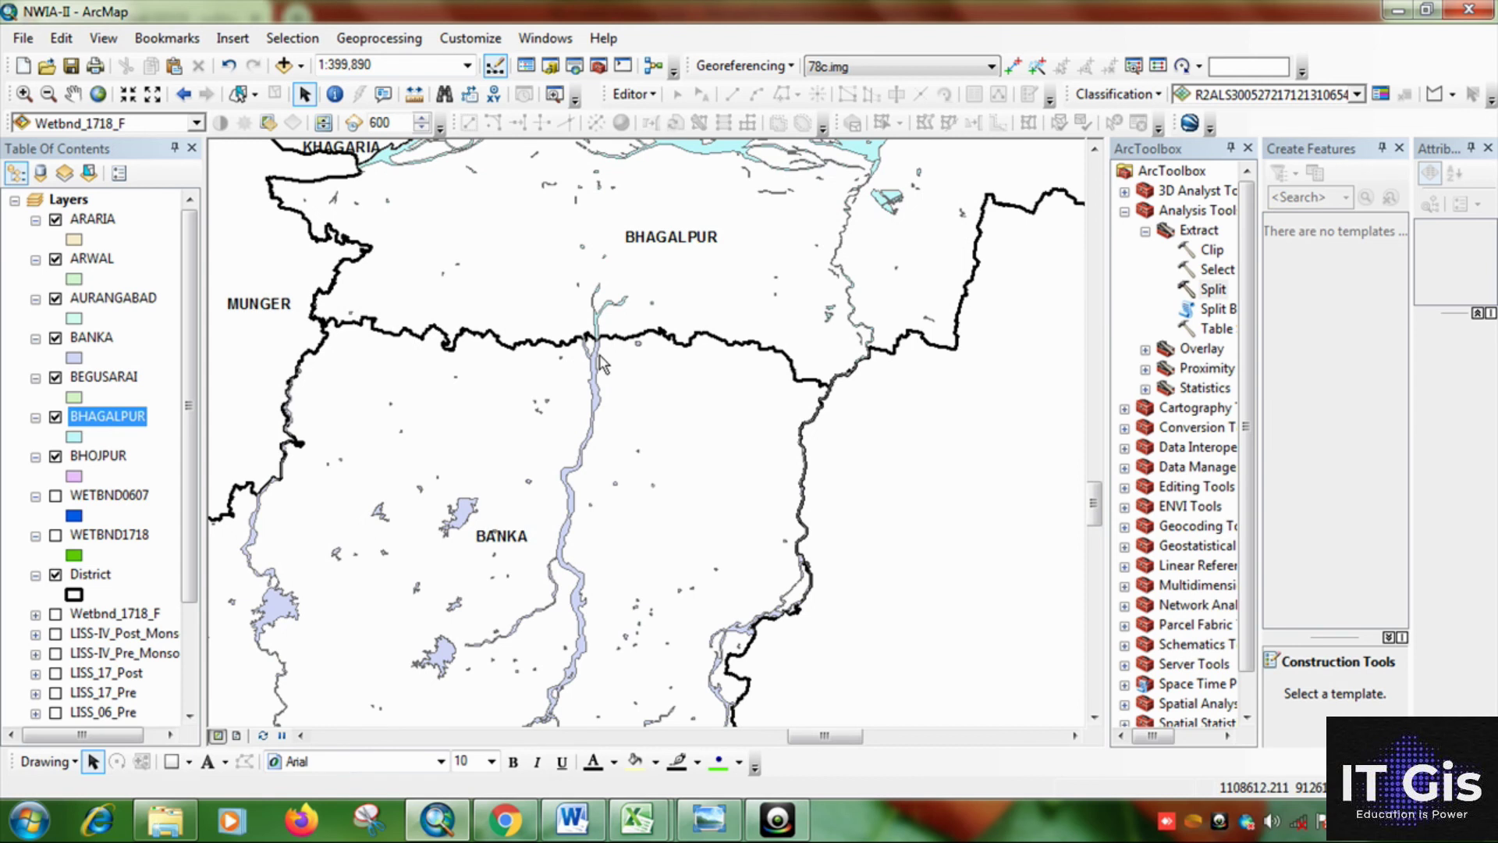
{"action": "left_click_drag", "start_coordinate": [541, 301], "coordinate": [622, 376]}
{"action": "left_click_drag", "start_coordinate": [576, 318], "coordinate": [860, 558]}
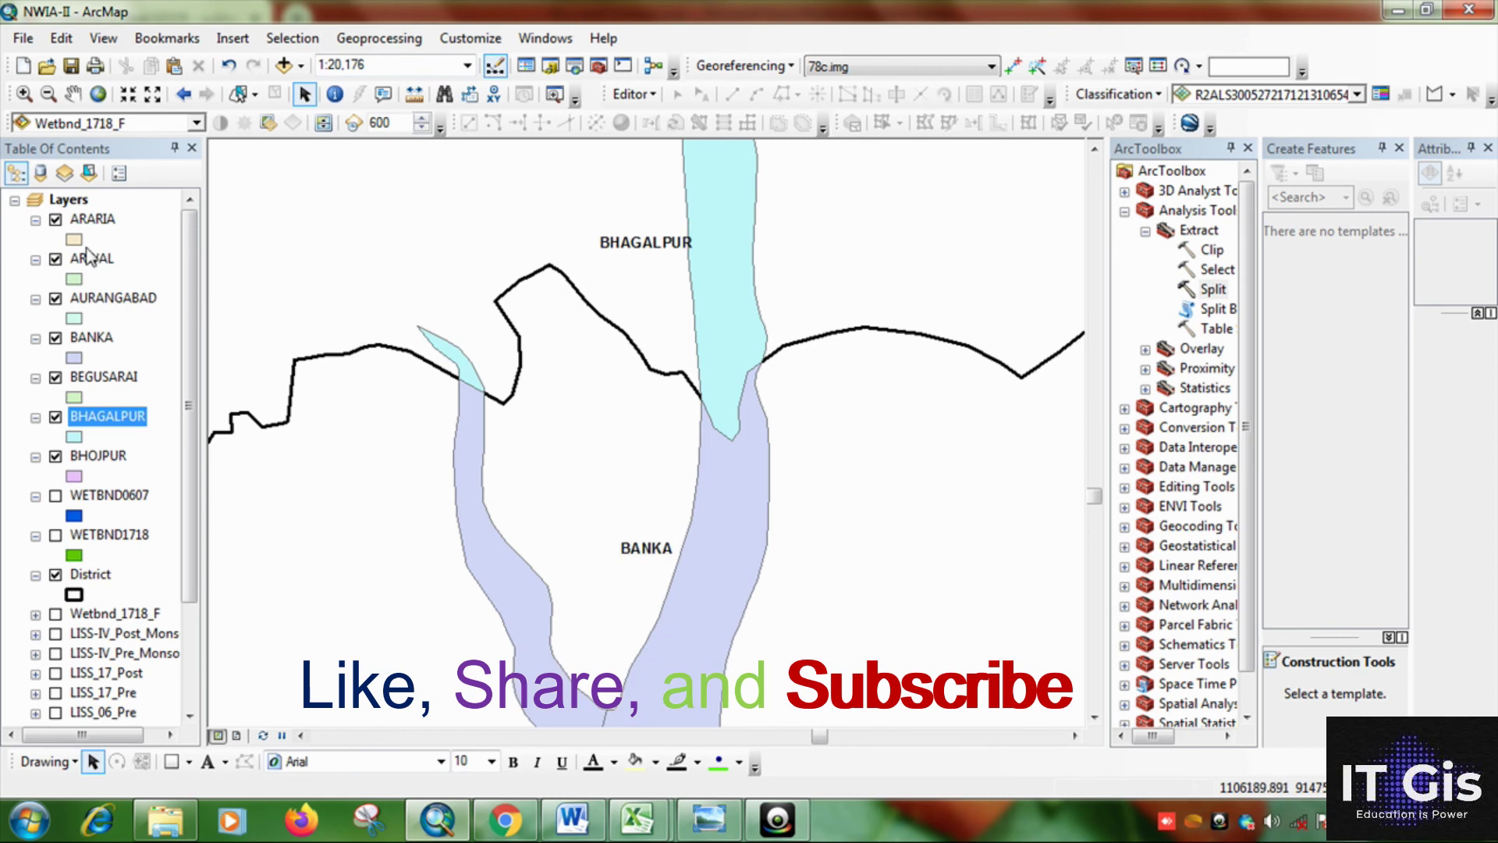
Toggle the BHAGALPUR and BANKA wetland layers off and on to compare them at the border.
{"action": "left_click", "coordinate": [56, 416]}
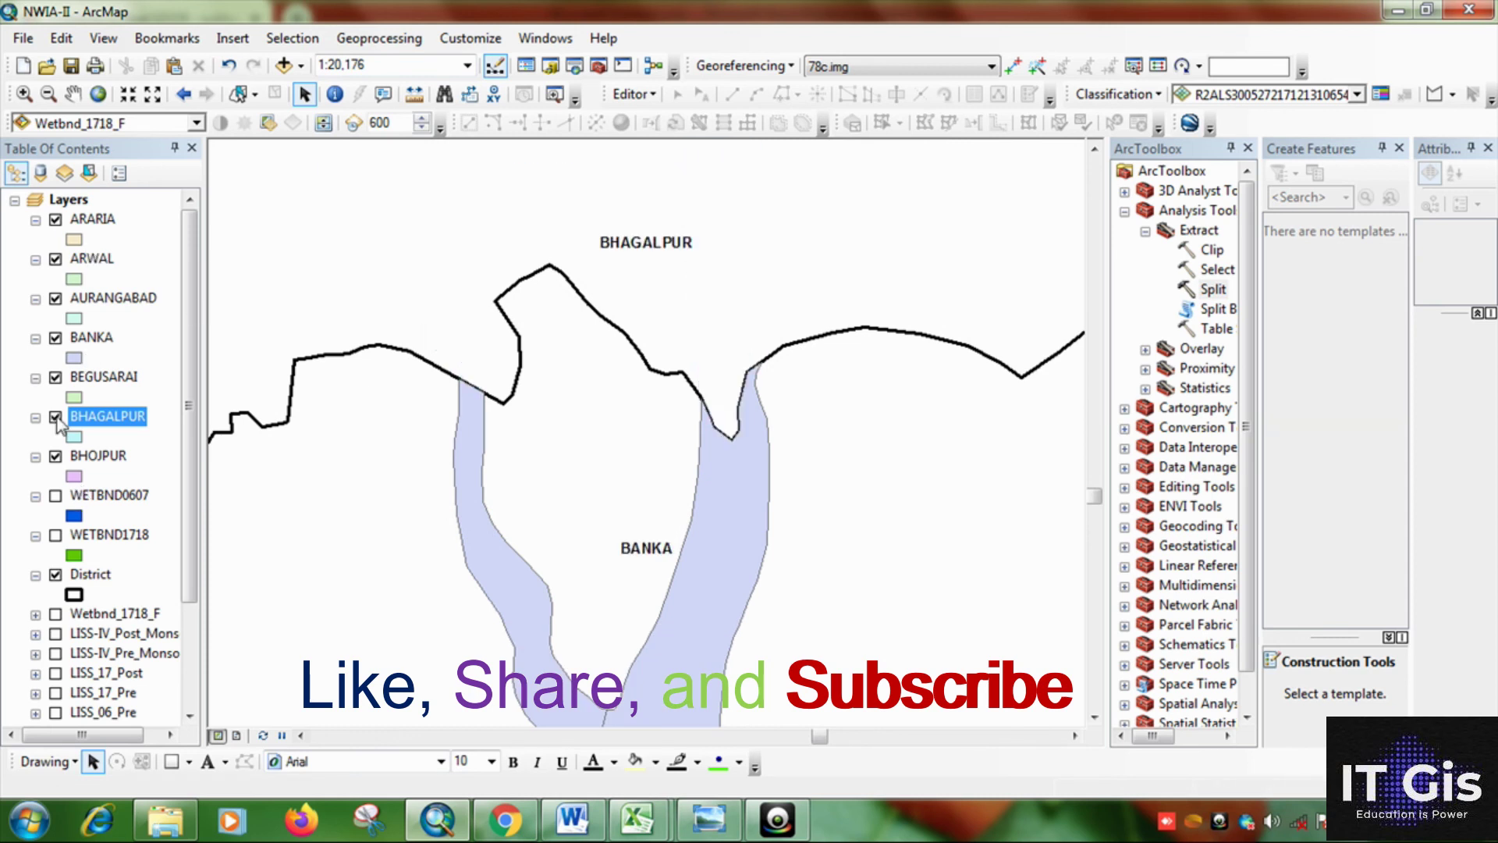
{"action": "left_click", "coordinate": [55, 338]}
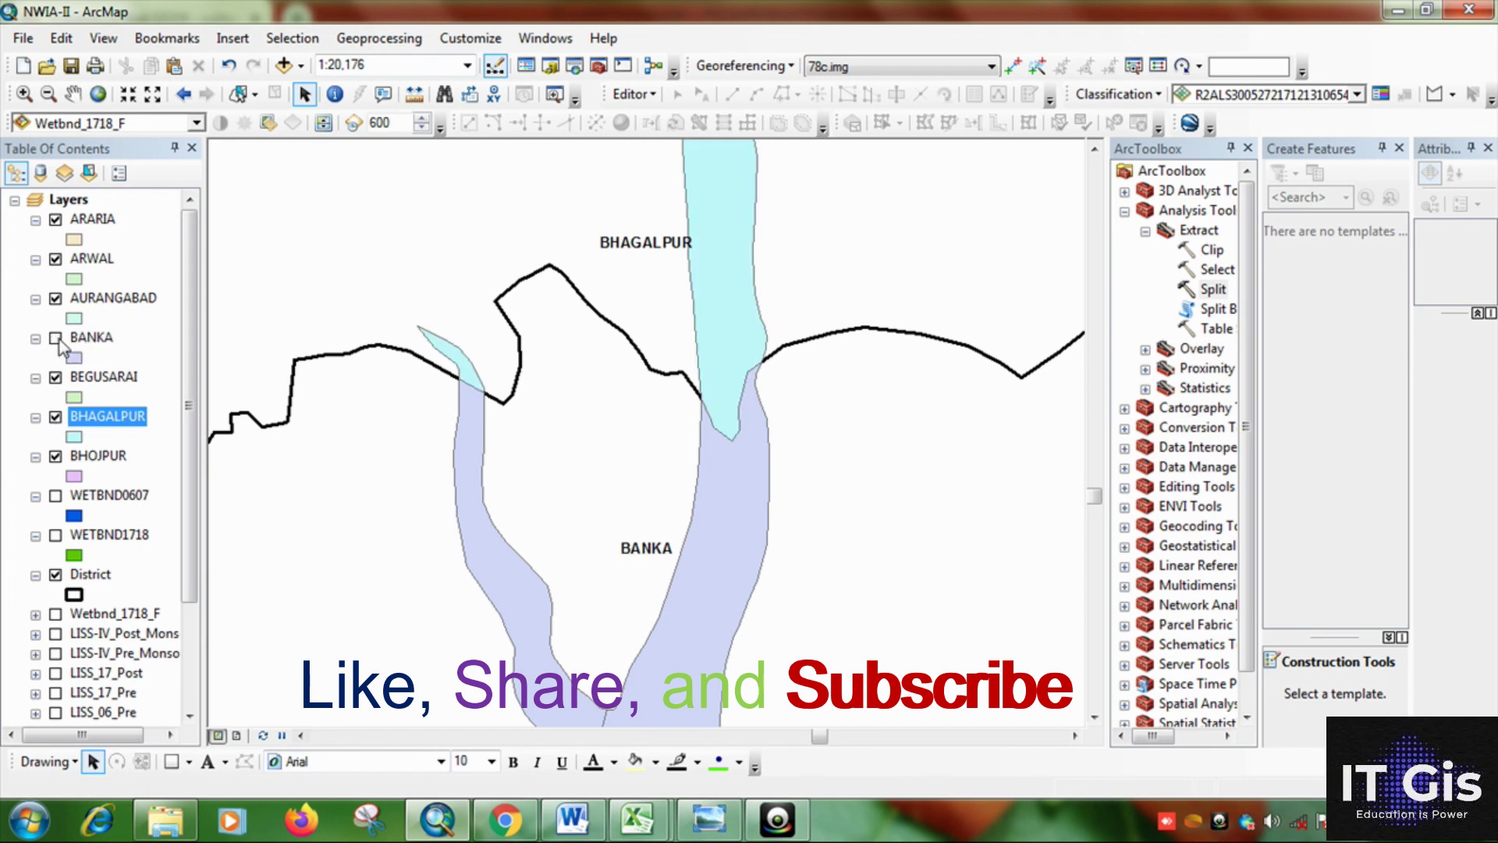
{"action": "left_click", "coordinate": [55, 338]}
{"action": "left_click", "coordinate": [55, 338]}
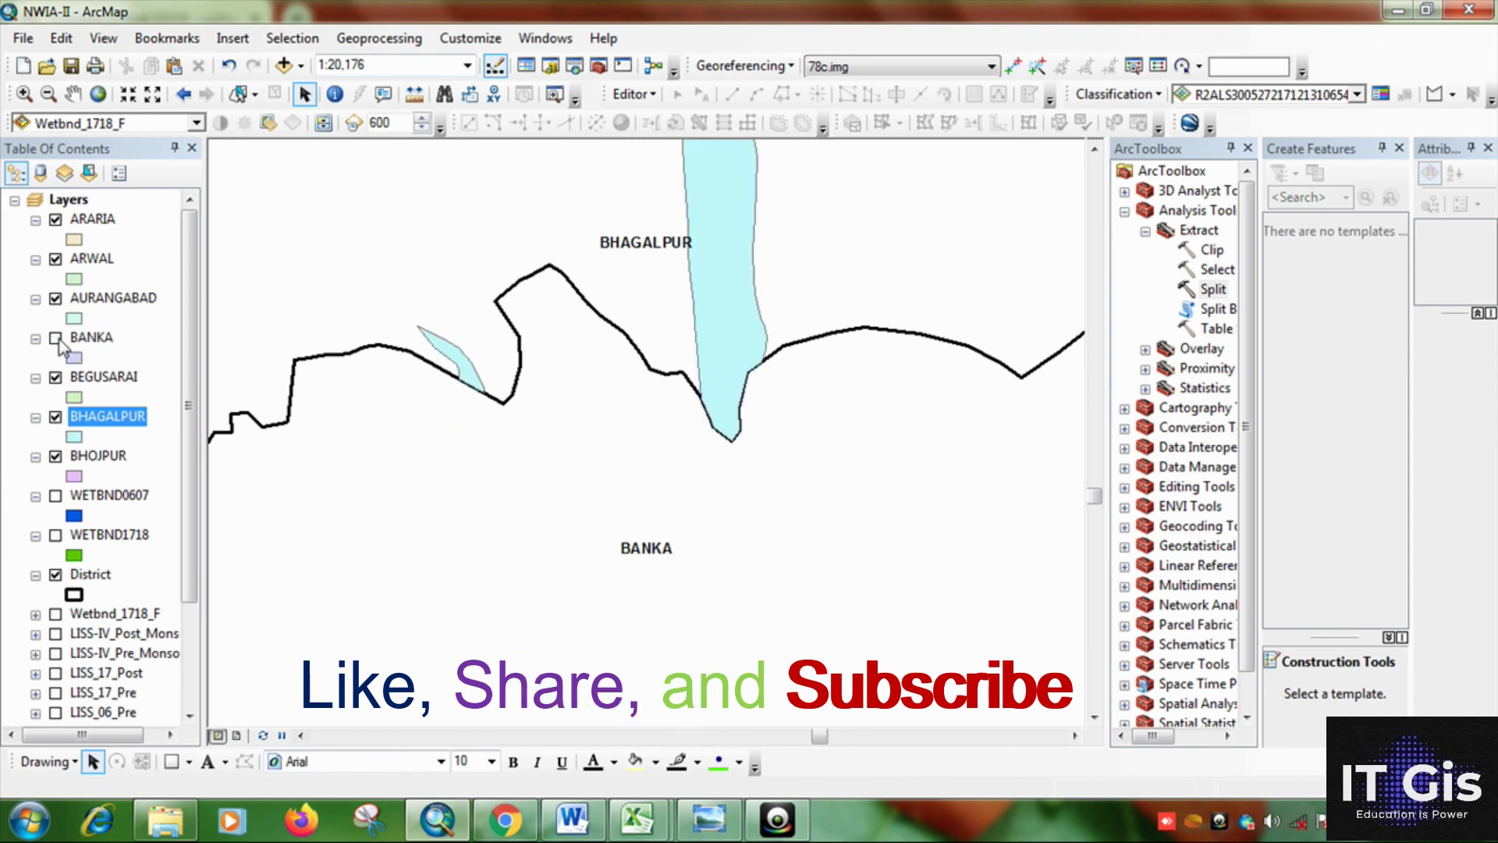
{"action": "left_click", "coordinate": [56, 338]}
Zoom back out to a wider view at about 1:300,000.
{"action": "scroll", "coordinate": [675, 482], "scroll_direction": "up", "scroll_amount": 4}
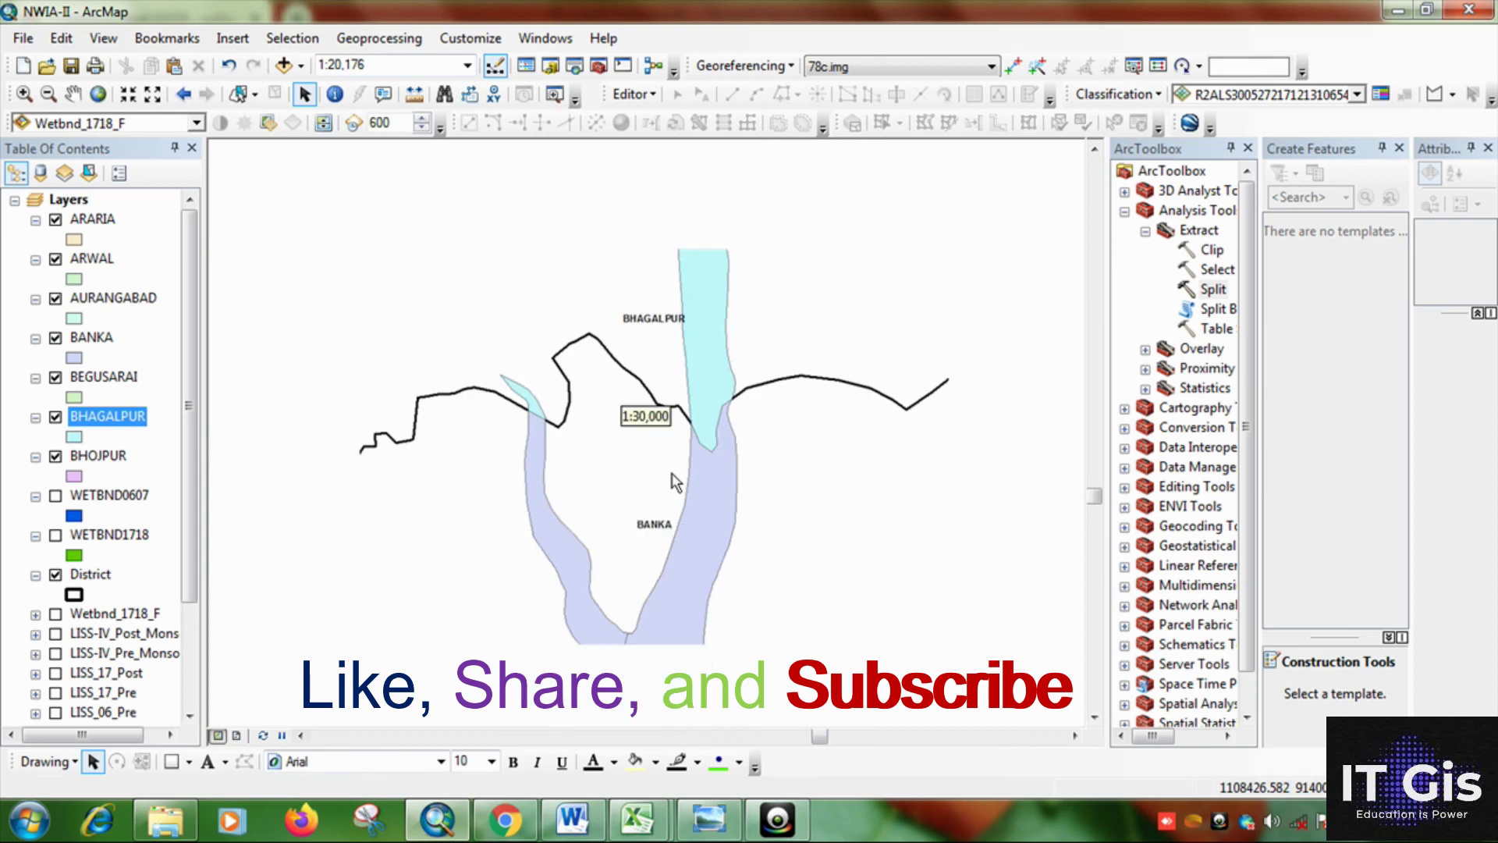
{"action": "scroll", "coordinate": [676, 479], "scroll_direction": "up", "scroll_amount": 3}
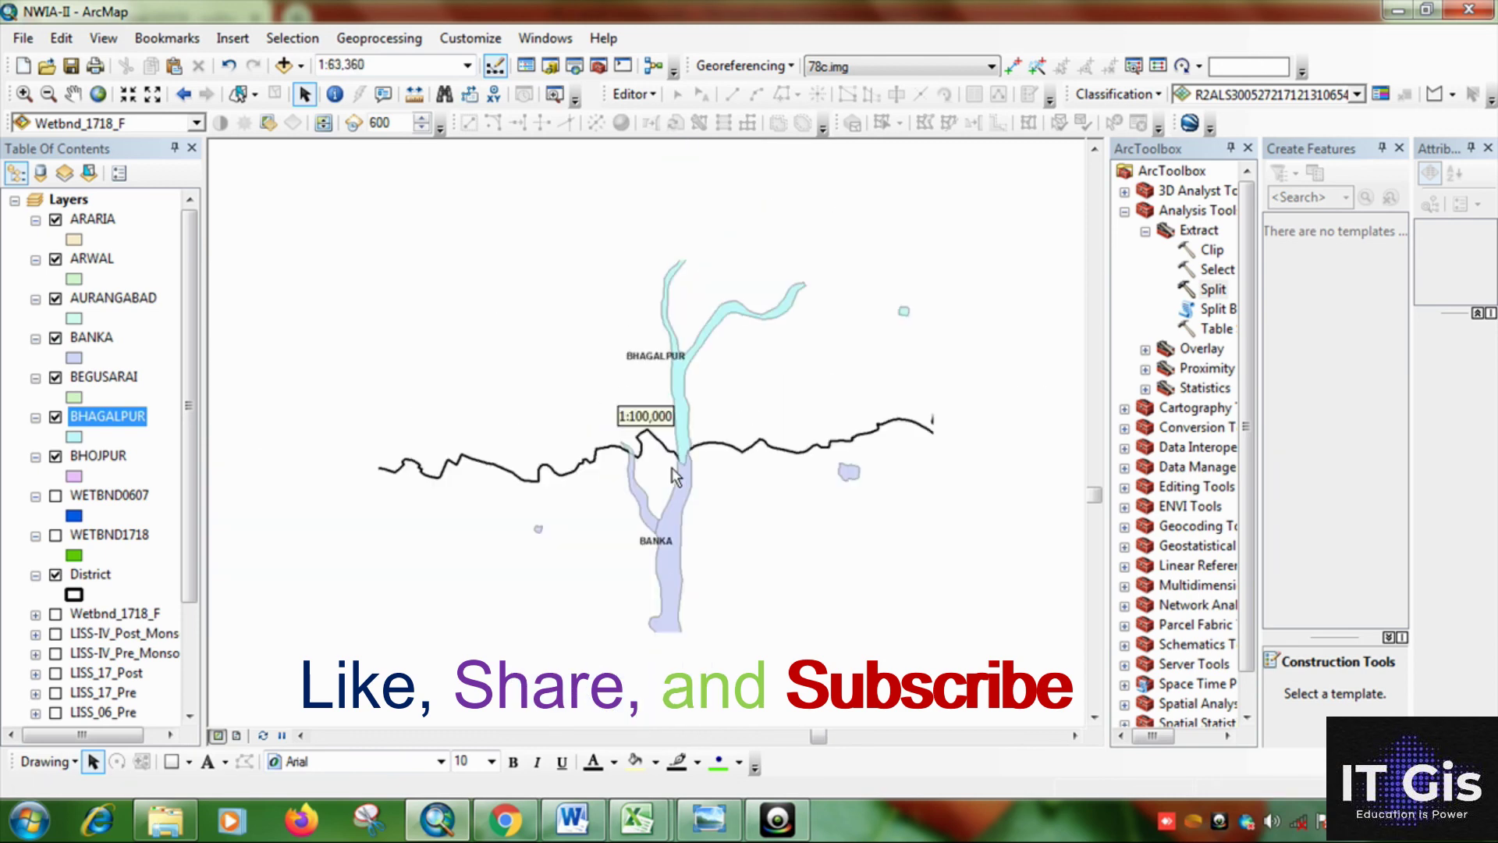
{"action": "scroll", "coordinate": [676, 477], "scroll_direction": "up", "scroll_amount": 3}
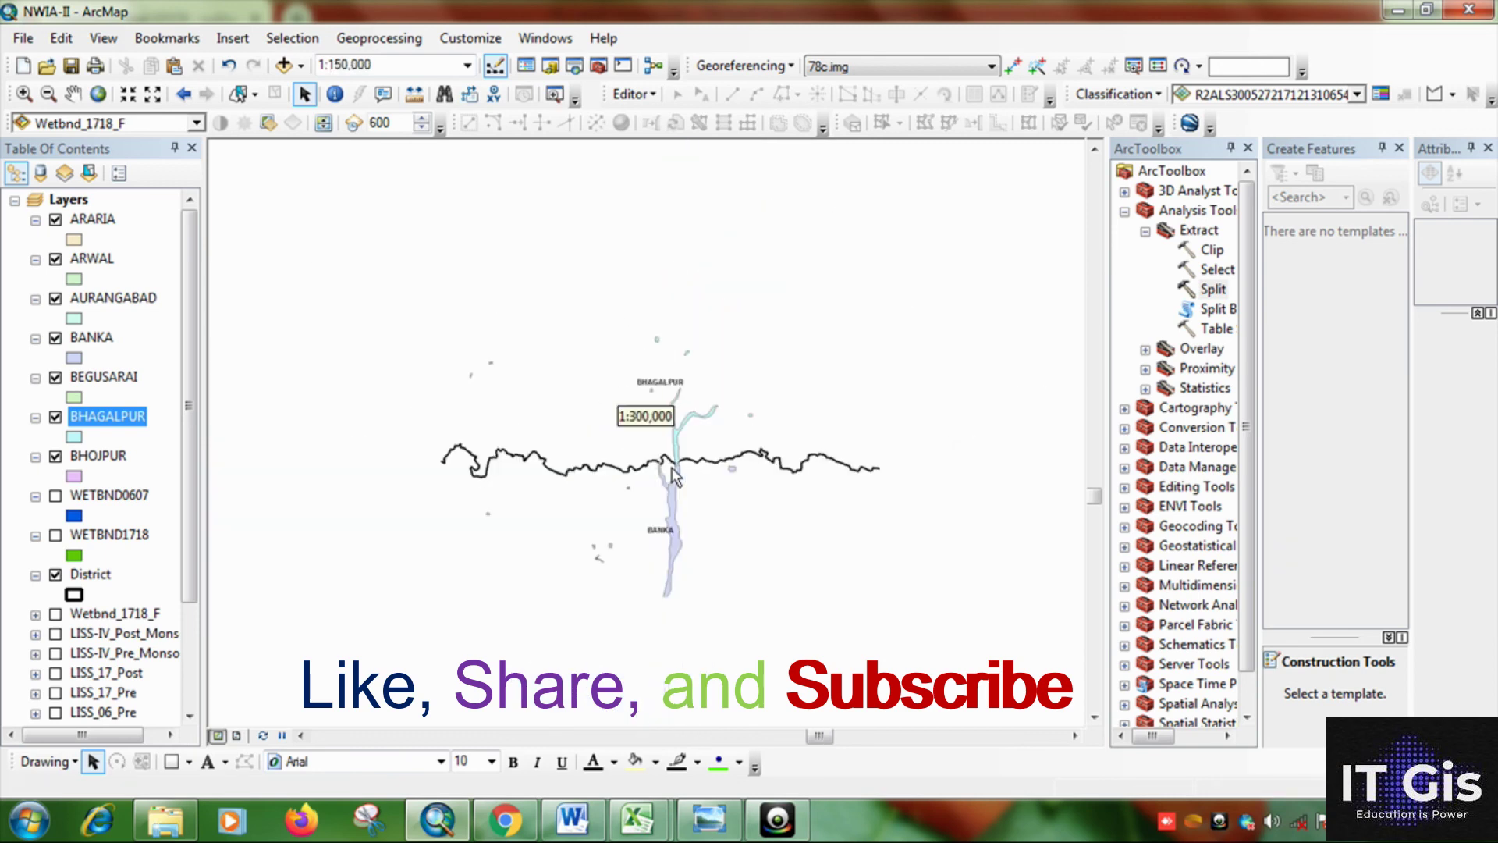